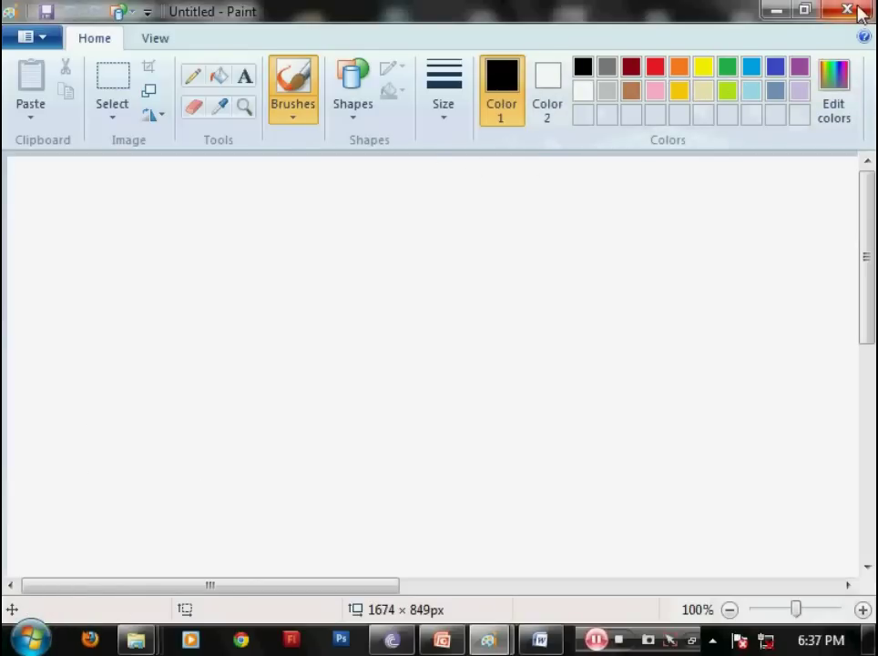
Step: Switch to the PowerPoint presentation and start Paint from the Accessories program group
key("alt+Tab")
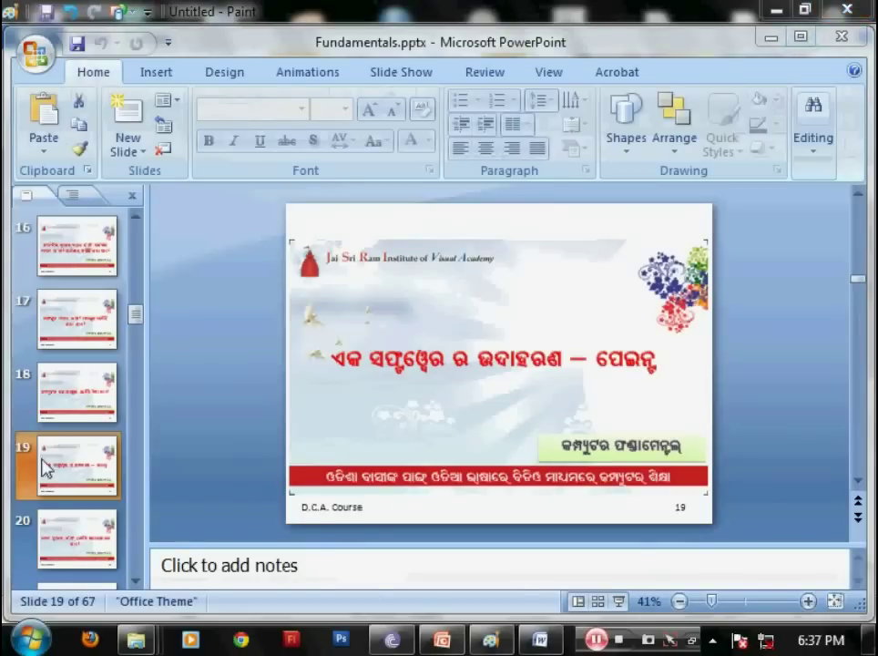
left_click(26, 643)
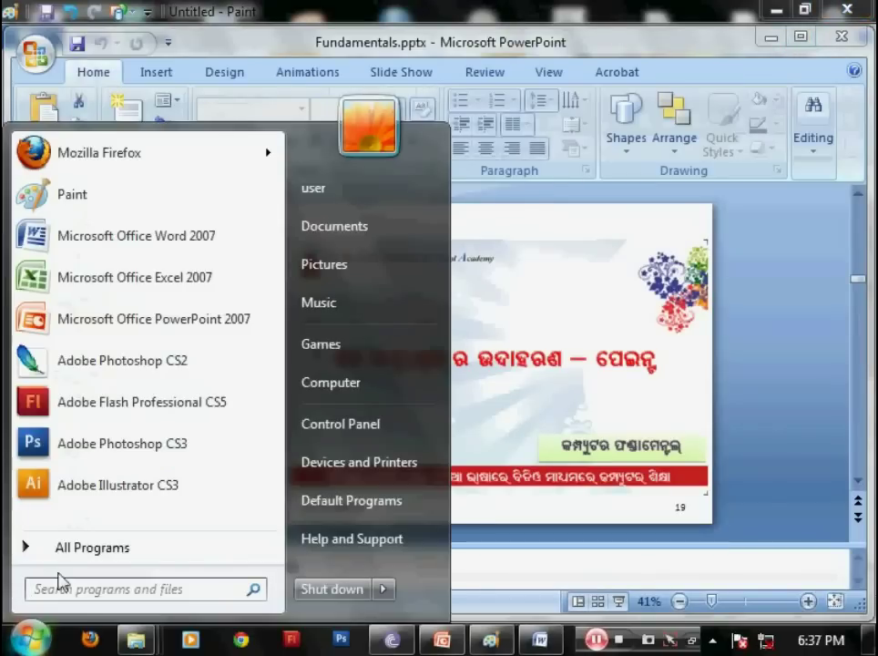
left_click(70, 548)
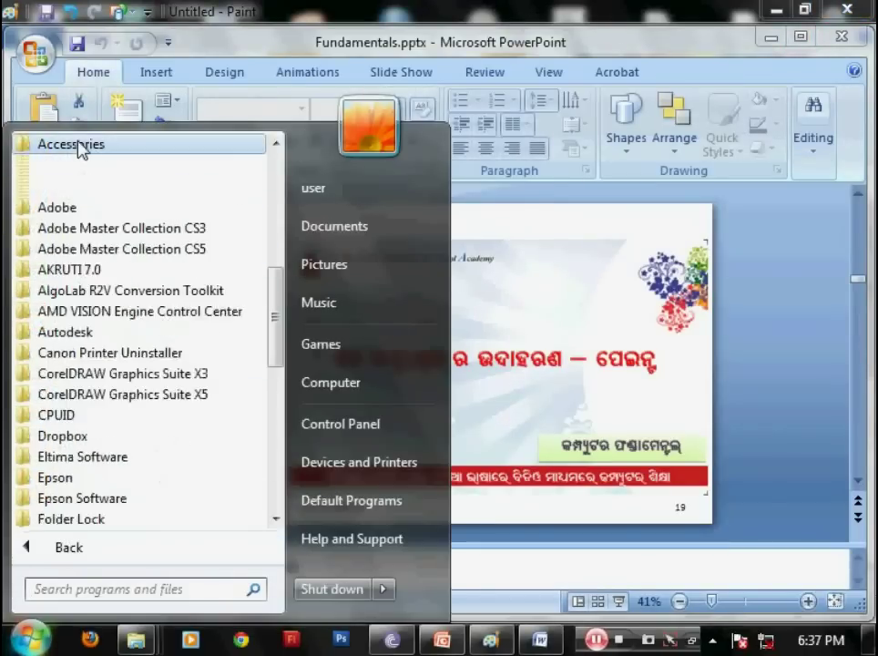
left_click(78, 145)
left_click(80, 312)
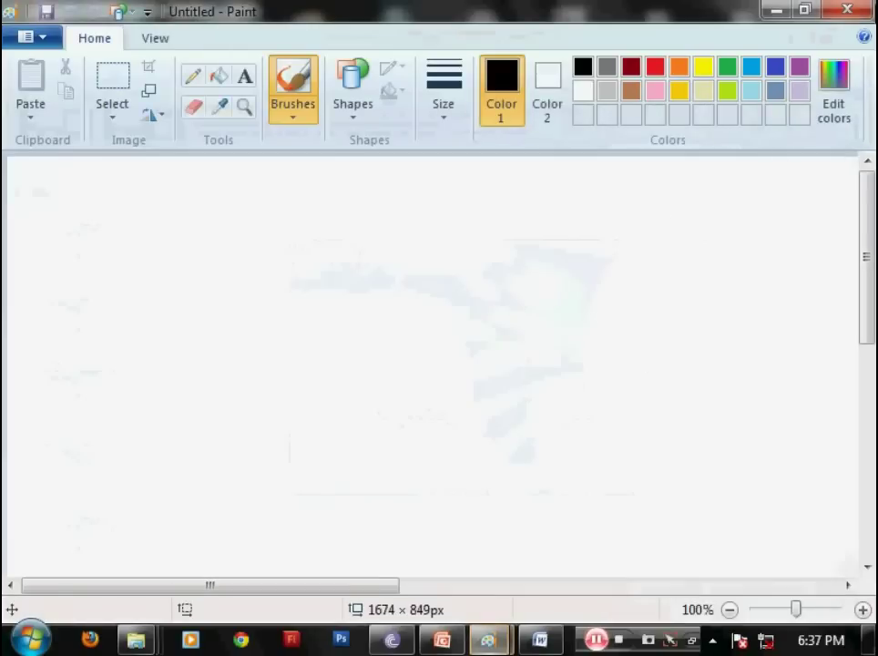
Step: Return to the PowerPoint window and launch Paint once more from Accessories
key("alt+Tab")
left_click(28, 639)
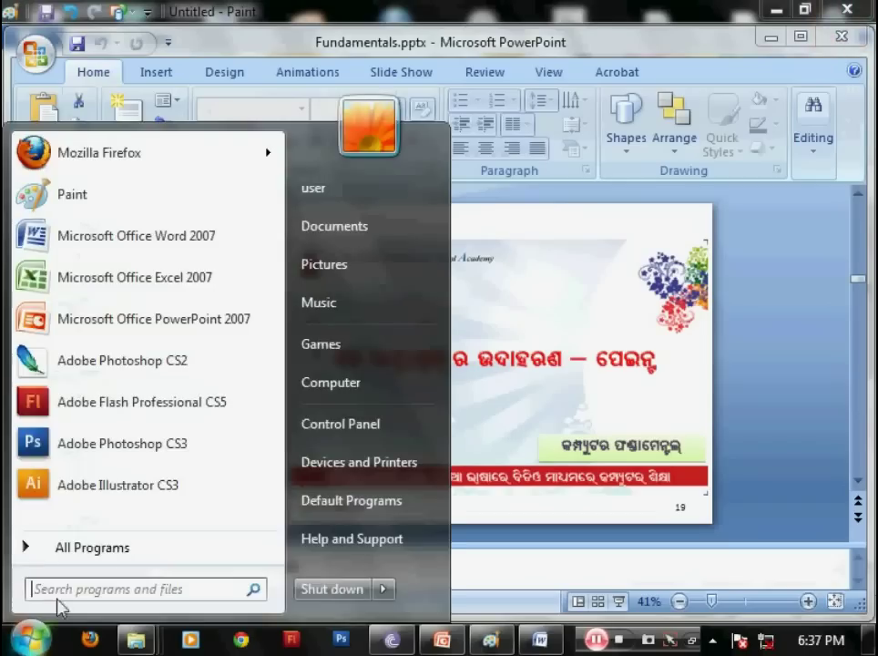
left_click(84, 548)
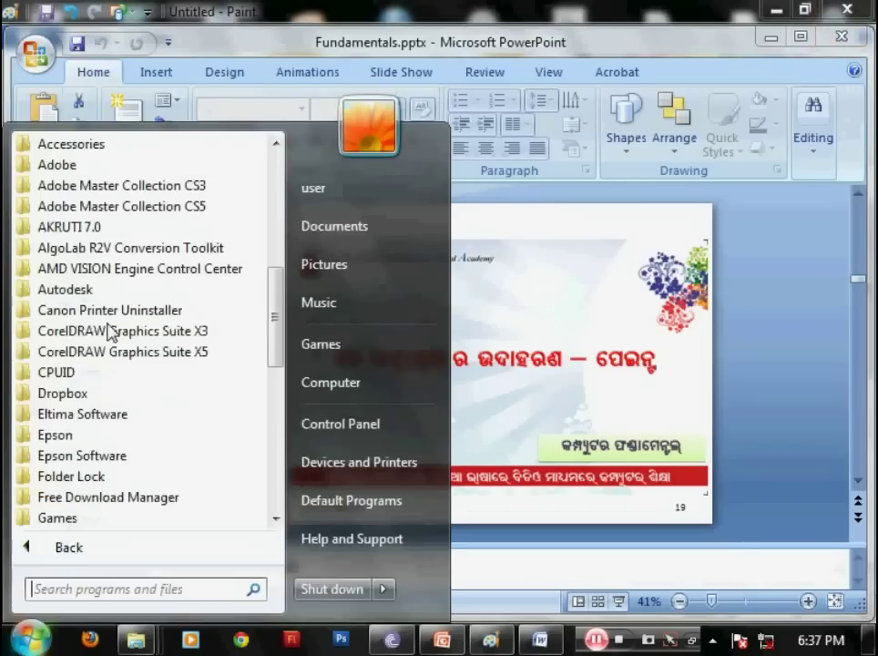
left_click(87, 146)
left_click(59, 312)
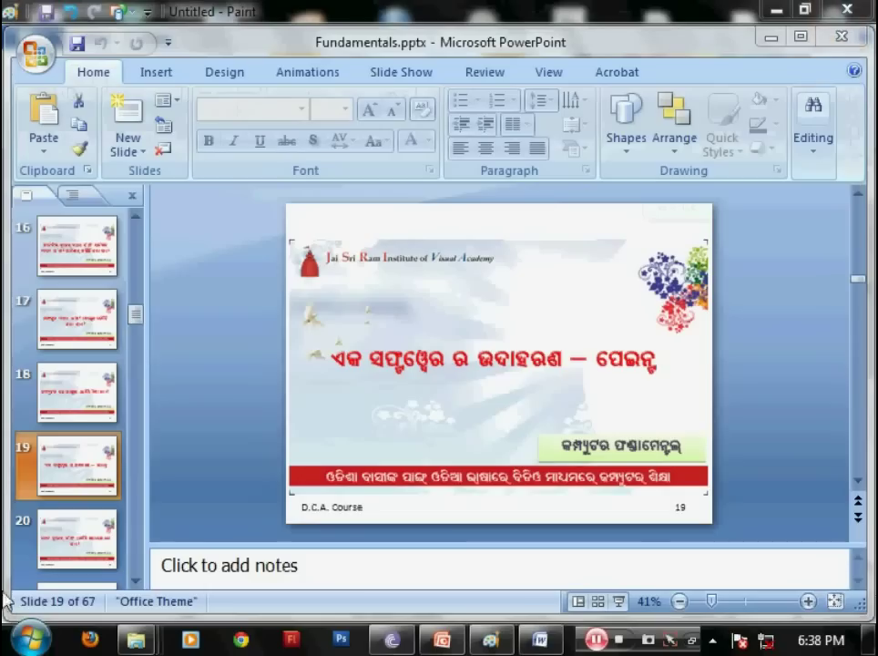
Step: Browse all installed programs to the Accessories group and open Paint
key("super")
left_click(94, 547)
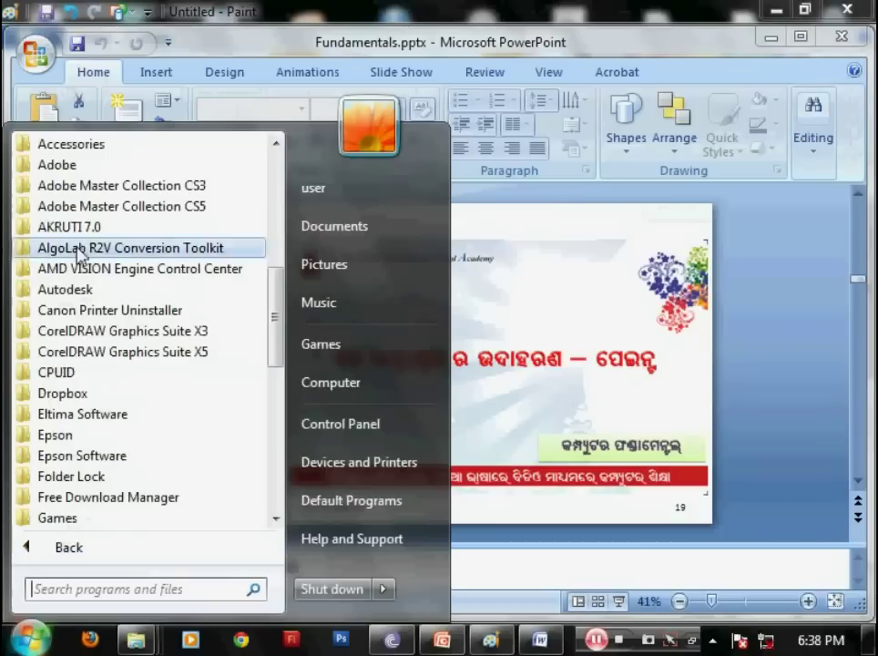
left_click(91, 147)
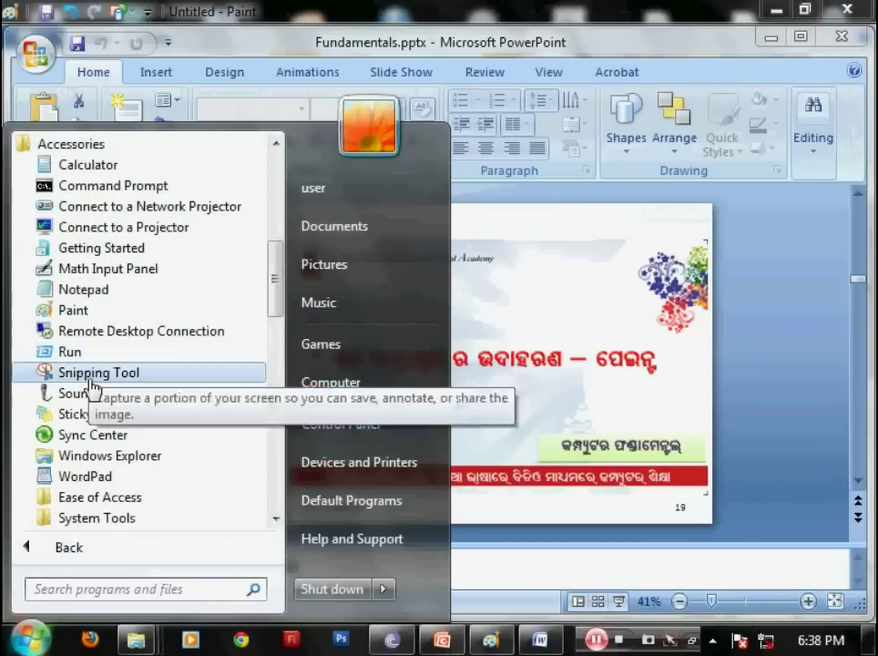
left_click(72, 310)
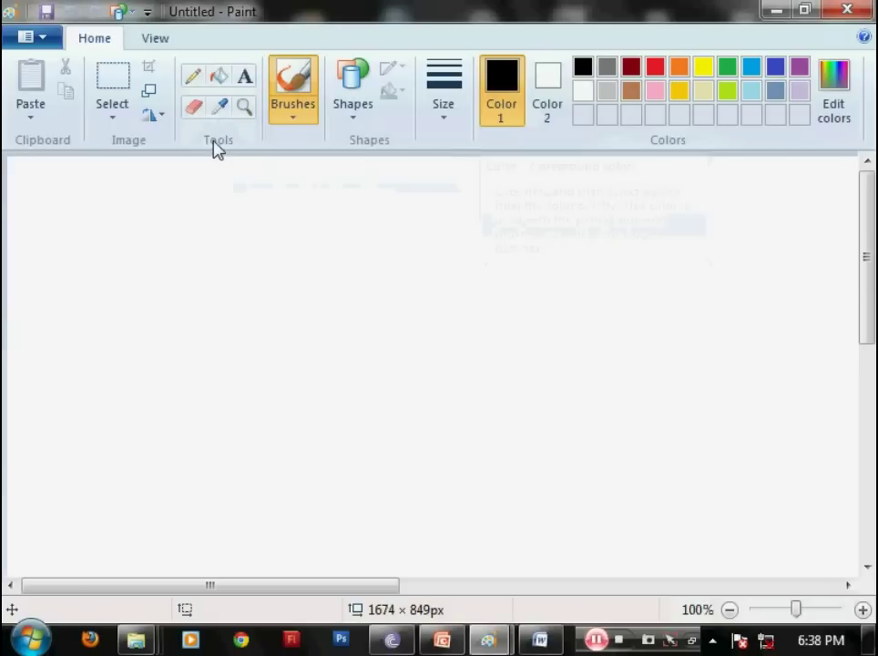
Step: Draw a wavy black line near the top of the canvas with the Pencil, then cover the canvas with black freehand scribbles
left_click(197, 80)
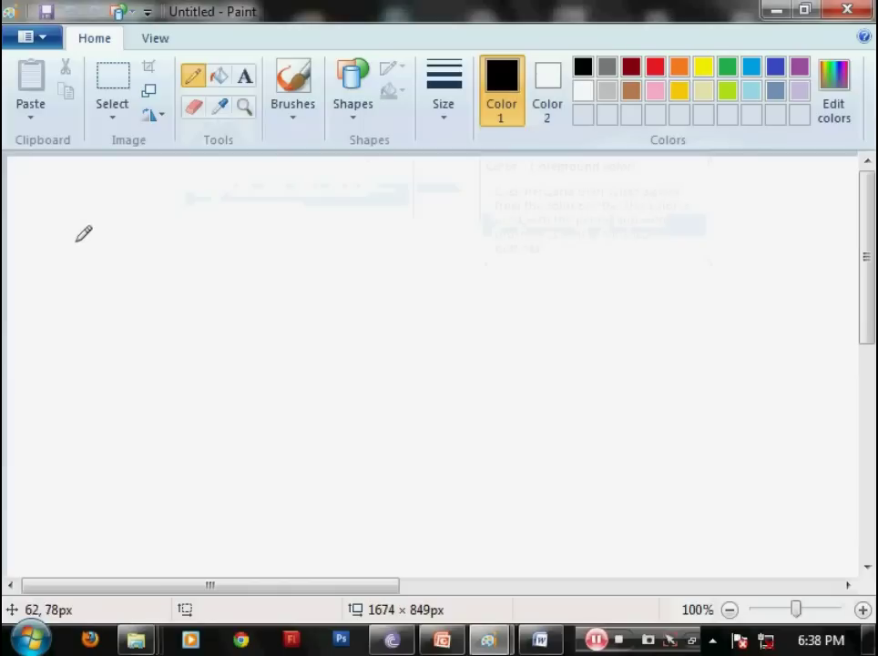
mouse_move(74, 239)
left_mouse_down()
mouse_move(111, 224)
mouse_move(198, 235)
mouse_move(460, 211)
mouse_move(547, 224)
left_mouse_up()
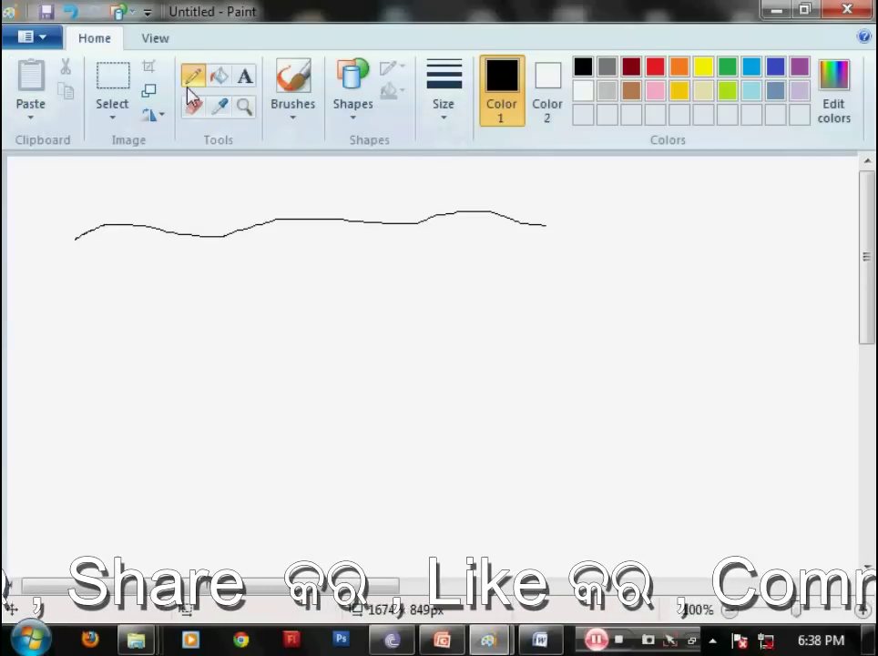
left_click(193, 80)
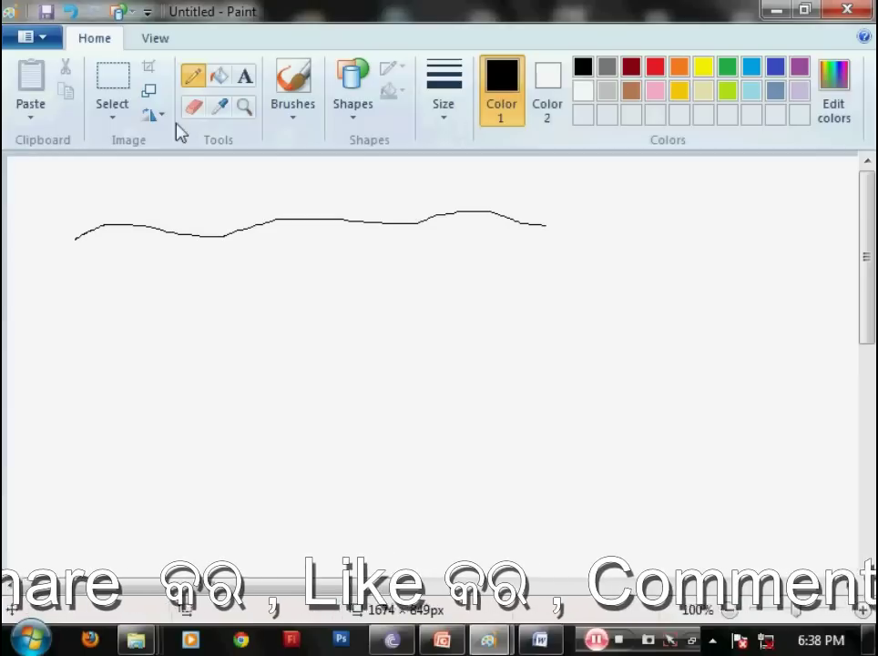
mouse_move(120, 289)
left_mouse_down()
mouse_move(537, 270)
mouse_move(722, 310)
mouse_move(601, 383)
mouse_move(458, 369)
mouse_move(288, 414)
mouse_move(157, 425)
mouse_move(80, 383)
mouse_move(641, 234)
mouse_move(276, 279)
mouse_move(119, 366)
mouse_move(40, 171)
mouse_move(745, 209)
mouse_move(736, 243)
mouse_move(796, 288)
mouse_move(85, 273)
mouse_move(24, 364)
mouse_move(53, 506)
mouse_move(441, 337)
mouse_move(627, 408)
mouse_move(495, 461)
mouse_move(346, 392)
mouse_move(203, 480)
mouse_move(121, 487)
mouse_move(25, 558)
mouse_move(43, 528)
mouse_move(428, 446)
mouse_move(756, 259)
mouse_move(792, 182)
mouse_move(428, 214)
mouse_move(154, 196)
mouse_move(258, 229)
mouse_move(343, 278)
mouse_move(514, 273)
mouse_move(775, 460)
mouse_move(605, 472)
mouse_move(827, 498)
mouse_move(800, 548)
mouse_move(822, 395)
mouse_move(50, 414)
mouse_move(103, 445)
mouse_move(201, 465)
mouse_move(276, 448)
mouse_move(327, 543)
mouse_move(638, 317)
mouse_move(525, 267)
mouse_move(560, 299)
mouse_move(845, 211)
mouse_move(763, 204)
mouse_move(46, 317)
mouse_move(117, 407)
mouse_move(185, 360)
left_mouse_up()
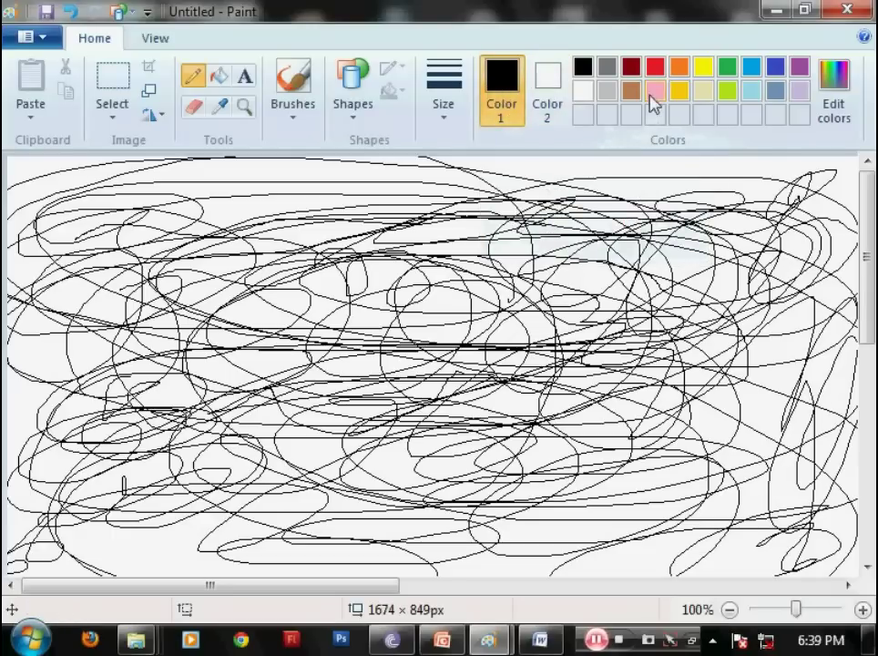
Step: Draw looping freehand scribbles over the black ones with the Pencil, in red and then indigo
left_click(657, 69)
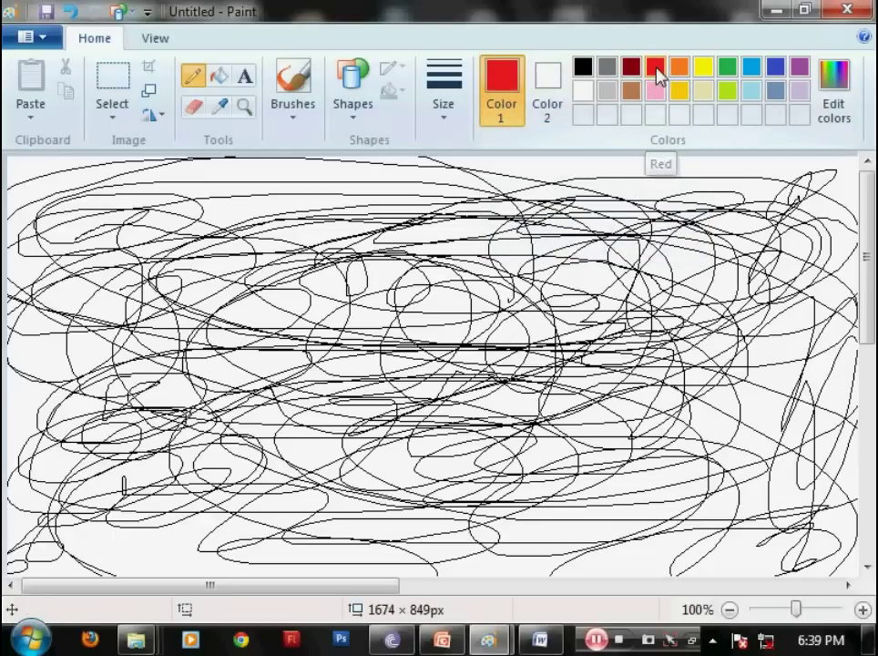
mouse_move(197, 244)
left_mouse_down()
mouse_move(174, 223)
mouse_move(247, 221)
mouse_move(263, 250)
mouse_move(440, 311)
mouse_move(562, 297)
mouse_move(554, 263)
mouse_move(579, 261)
mouse_move(466, 464)
mouse_move(383, 491)
mouse_move(298, 344)
left_mouse_up()
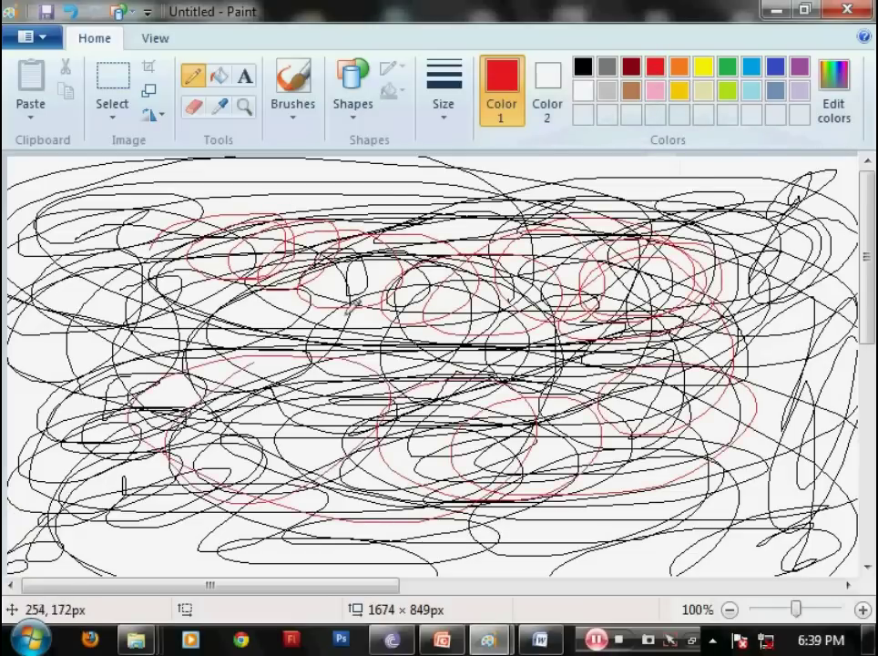
mouse_move(369, 341)
left_mouse_down()
mouse_move(246, 373)
mouse_move(305, 273)
mouse_move(50, 271)
mouse_move(68, 282)
mouse_move(385, 226)
mouse_move(467, 408)
mouse_move(582, 191)
mouse_move(395, 318)
left_mouse_up()
mouse_move(309, 339)
left_mouse_down()
mouse_move(558, 355)
mouse_move(174, 478)
mouse_move(155, 463)
mouse_move(118, 364)
left_mouse_up()
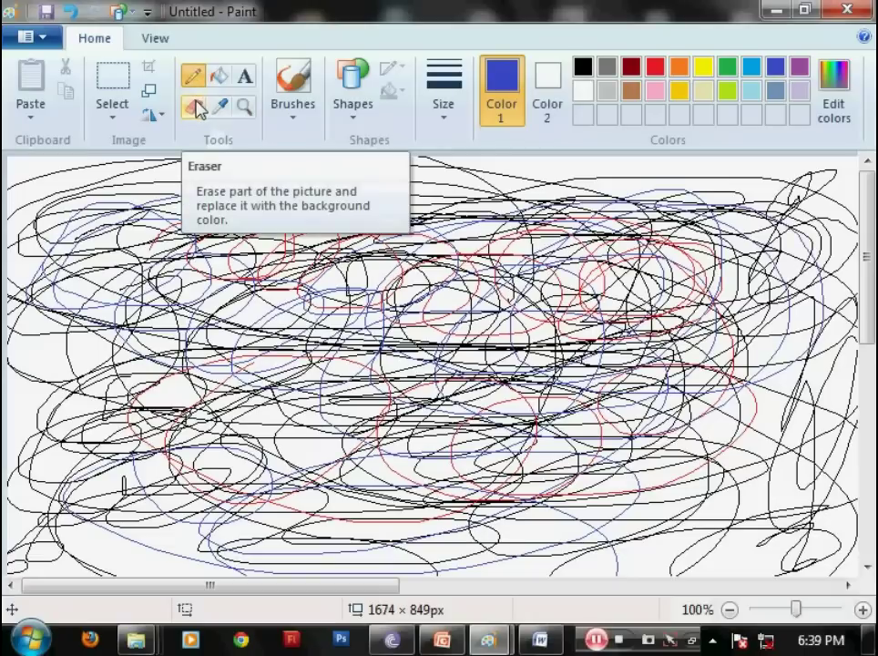
Step: Erase the scribbles across the upper and middle part of the canvas with the Eraser
left_click(200, 109)
mouse_move(280, 257)
left_mouse_down()
mouse_move(404, 267)
mouse_move(218, 263)
mouse_move(389, 244)
mouse_move(295, 272)
mouse_move(371, 254)
left_mouse_up()
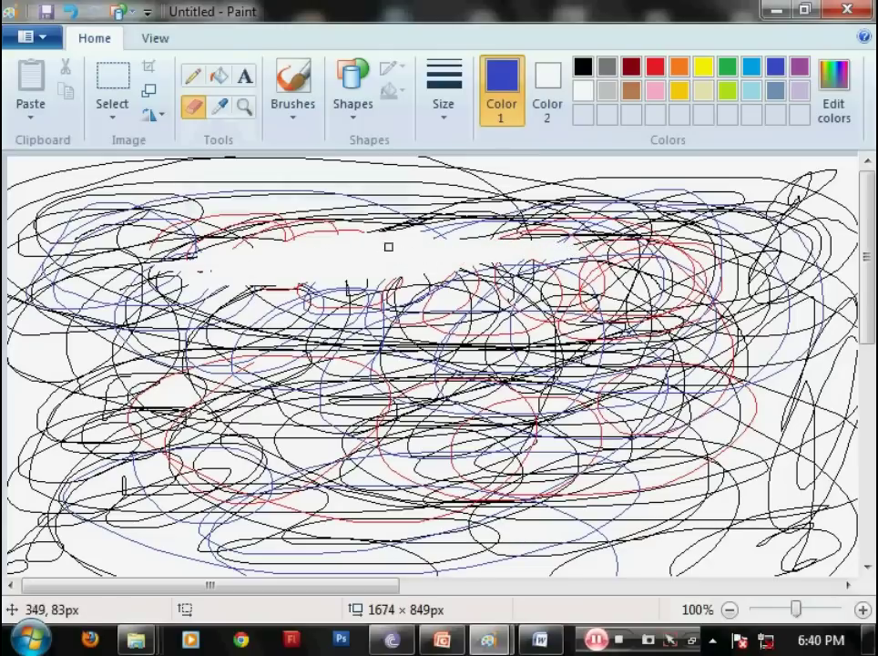
left_click_drag(382, 259, 321, 308)
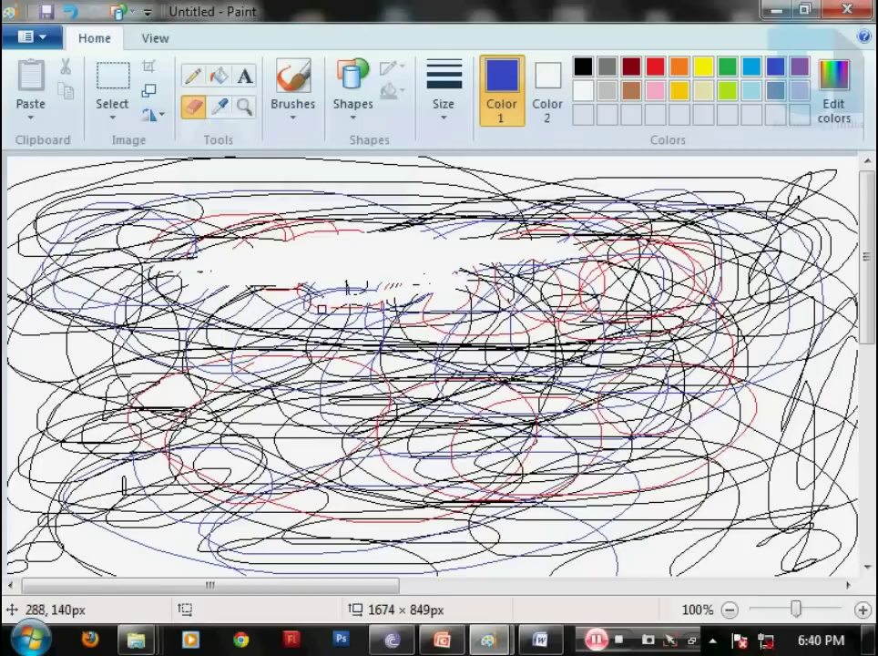
mouse_move(184, 292)
left_mouse_down()
mouse_move(309, 320)
mouse_move(382, 252)
left_mouse_up()
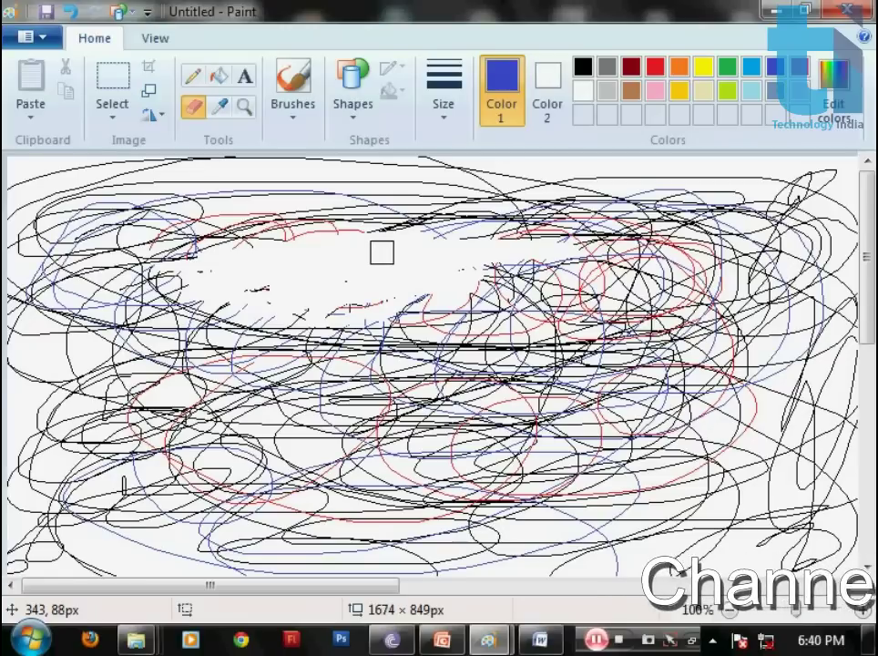
mouse_move(393, 219)
left_mouse_down()
mouse_move(518, 216)
mouse_move(496, 246)
mouse_move(365, 246)
mouse_move(550, 212)
mouse_move(248, 212)
mouse_move(488, 211)
mouse_move(337, 210)
mouse_move(681, 196)
mouse_move(227, 202)
mouse_move(592, 204)
mouse_move(229, 258)
mouse_move(316, 262)
mouse_move(424, 286)
left_mouse_up()
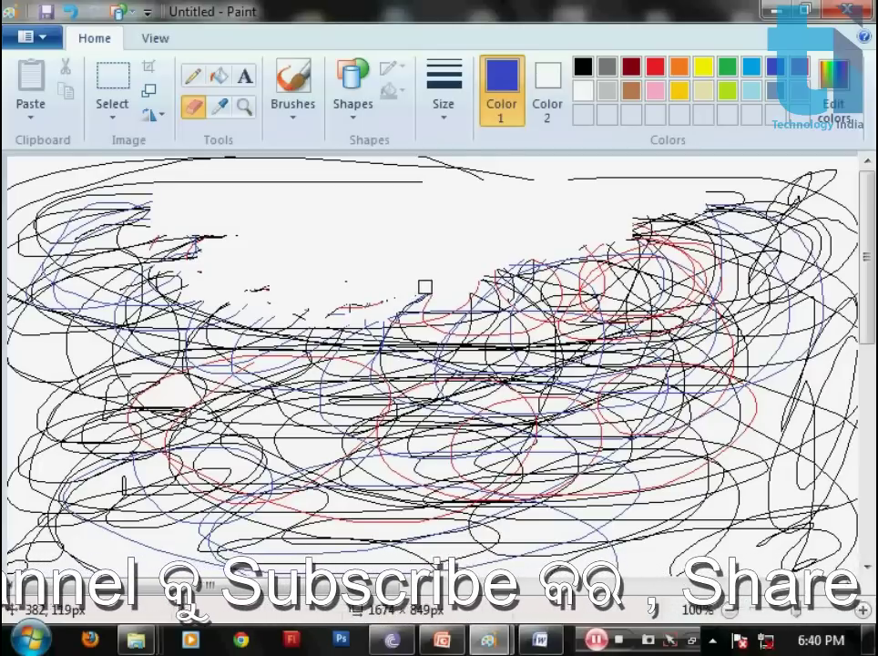
mouse_move(432, 280)
left_mouse_down()
mouse_move(520, 273)
mouse_move(352, 347)
mouse_move(475, 279)
mouse_move(444, 308)
mouse_move(466, 317)
mouse_move(576, 265)
mouse_move(674, 251)
mouse_move(453, 290)
mouse_move(484, 282)
left_mouse_up()
mouse_move(393, 249)
left_mouse_down()
mouse_move(228, 291)
mouse_move(113, 265)
left_mouse_up()
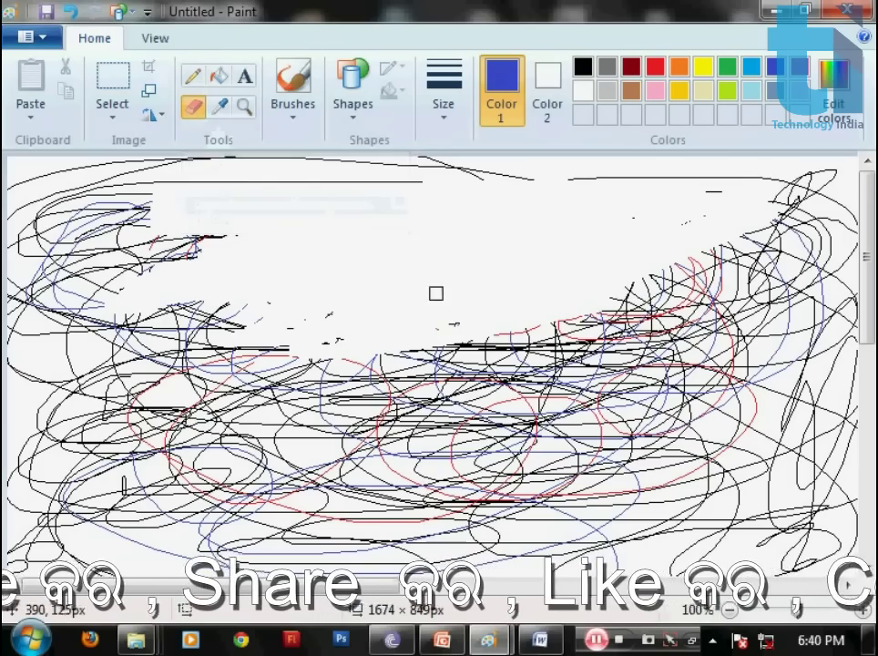
mouse_move(506, 330)
left_mouse_down()
mouse_move(488, 357)
mouse_move(620, 292)
mouse_move(451, 376)
mouse_move(477, 334)
mouse_move(351, 362)
mouse_move(188, 362)
mouse_move(404, 298)
mouse_move(324, 309)
mouse_move(428, 335)
mouse_move(407, 342)
mouse_move(168, 338)
mouse_move(243, 314)
left_mouse_up()
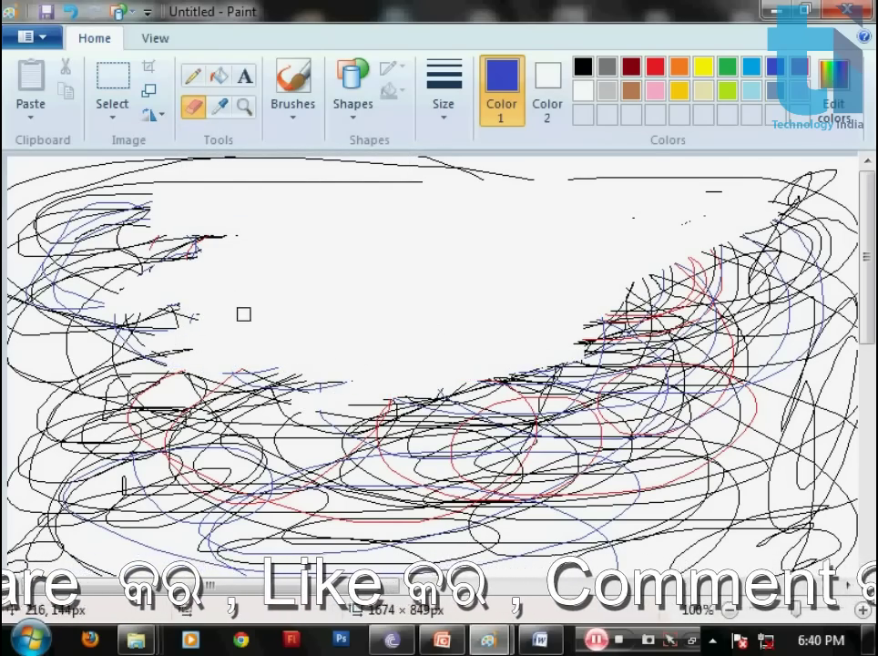
Step: Start a new blank picture without saving the scribbled drawing
left_click(28, 37)
left_click(55, 75)
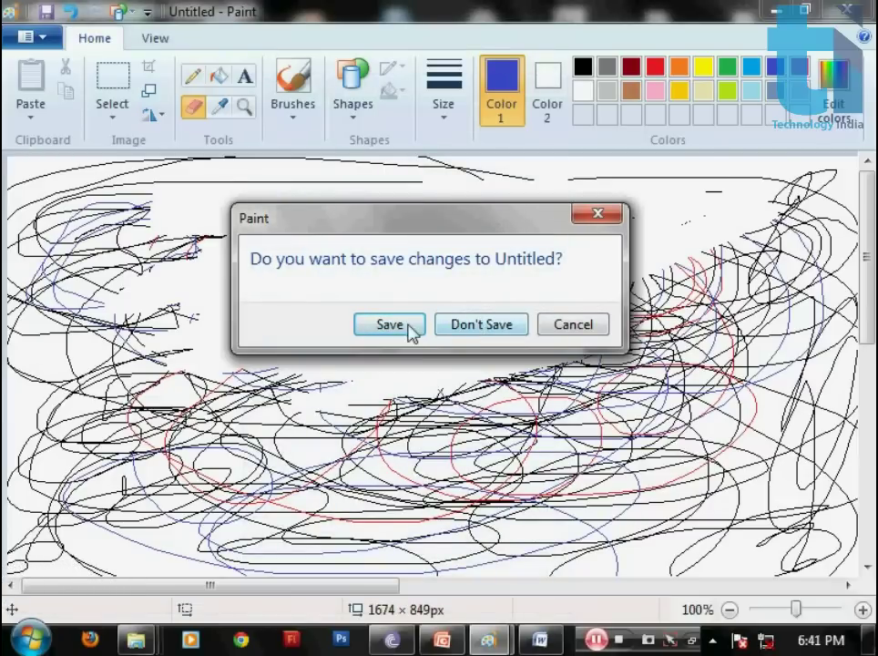
left_click(488, 326)
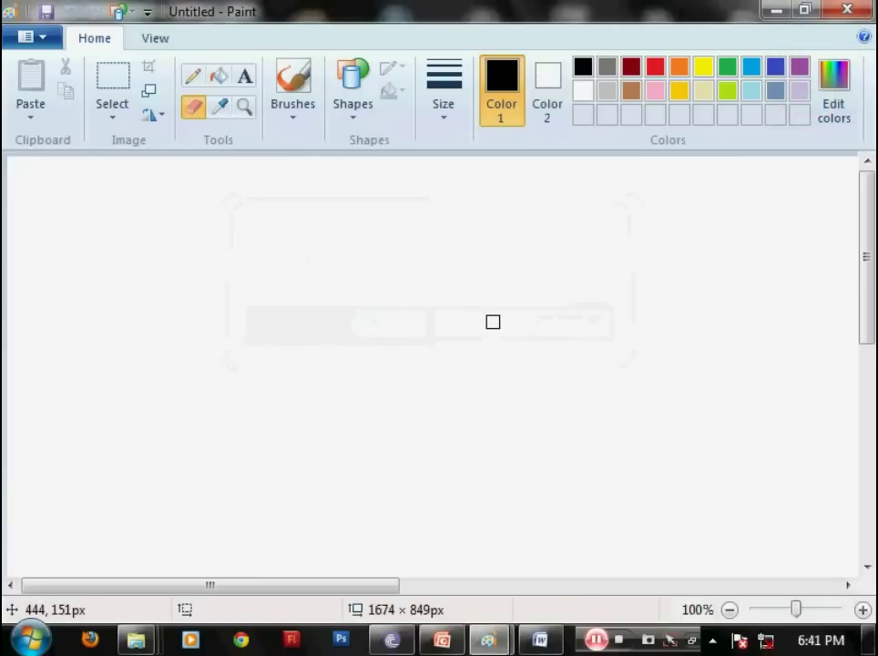
Step: Fill the whole blank canvas with light yellow
left_click(219, 78)
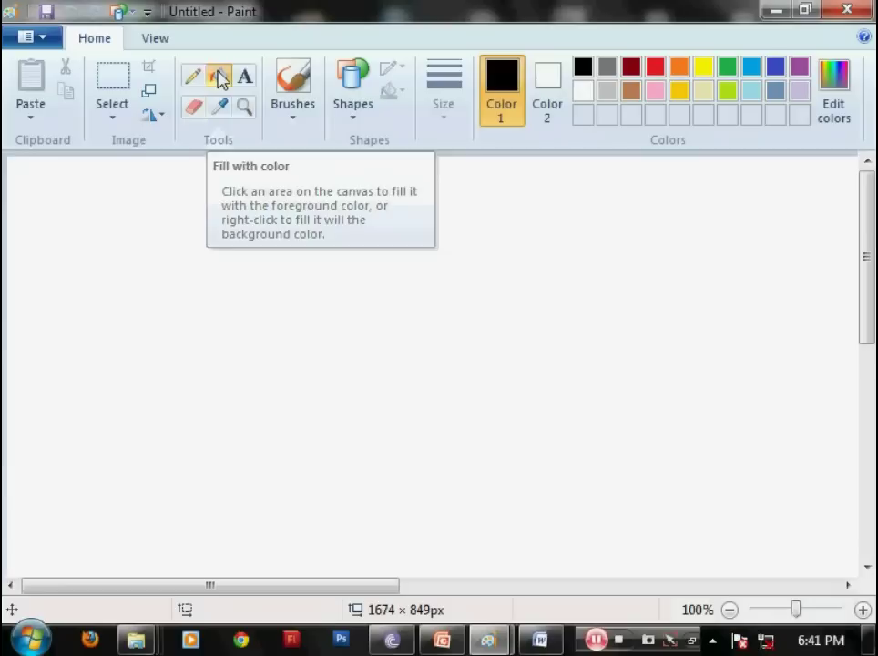
left_click(702, 91)
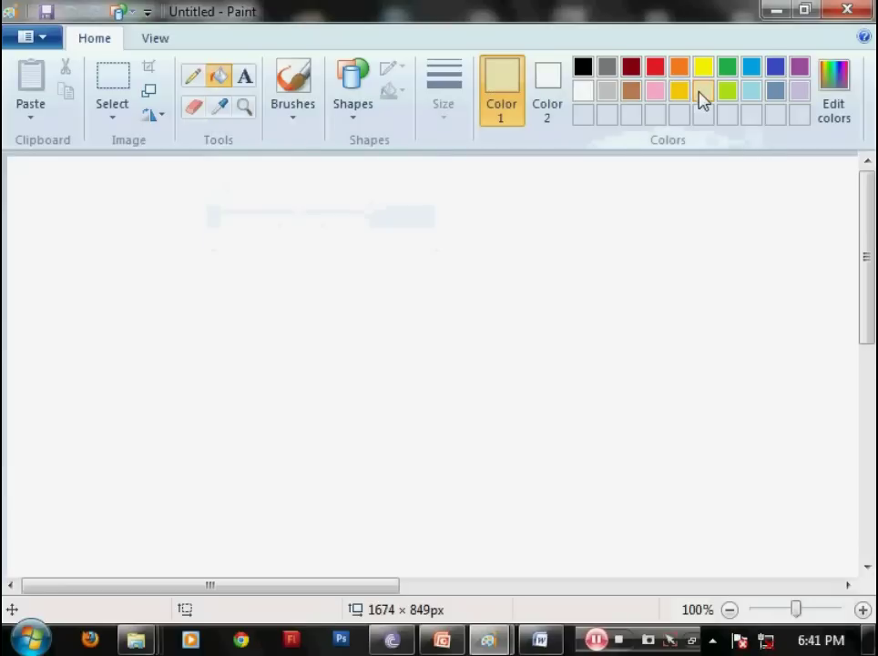
left_click(499, 263)
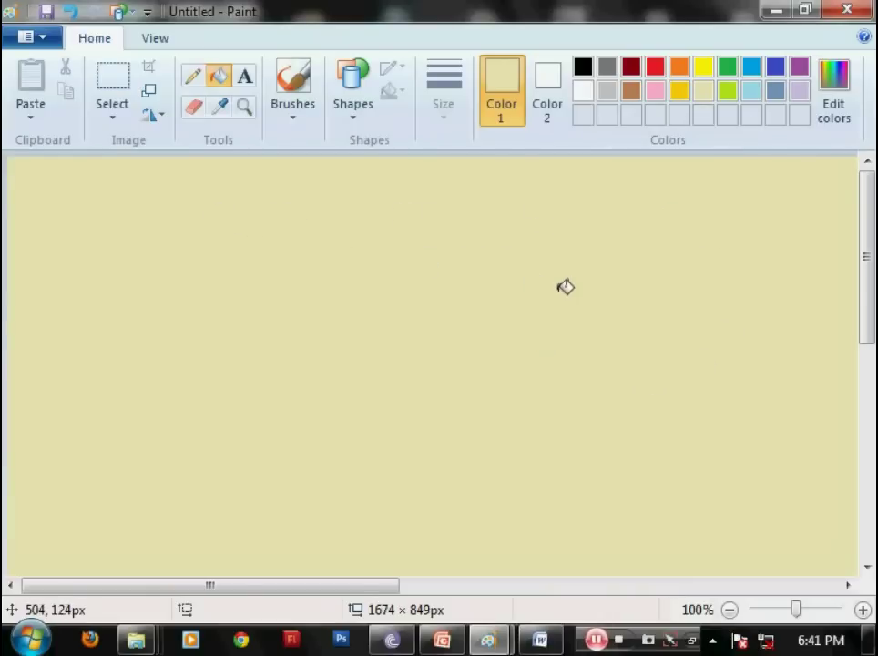
Step: Draw a closed black leaf-shaped outline near the middle of the canvas with the Pencil
left_click(193, 79)
left_click(582, 69)
mouse_move(297, 391)
left_mouse_down()
mouse_move(401, 250)
mouse_move(414, 339)
mouse_move(303, 391)
left_mouse_up()
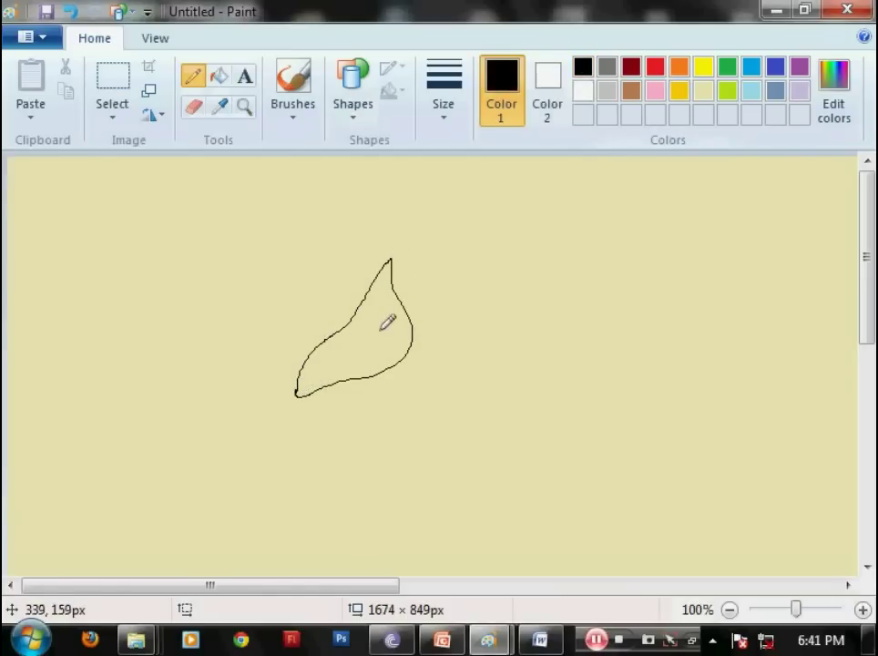
Step: Fill the black leaf-shaped outline with lime
left_click(221, 80)
left_click(730, 92)
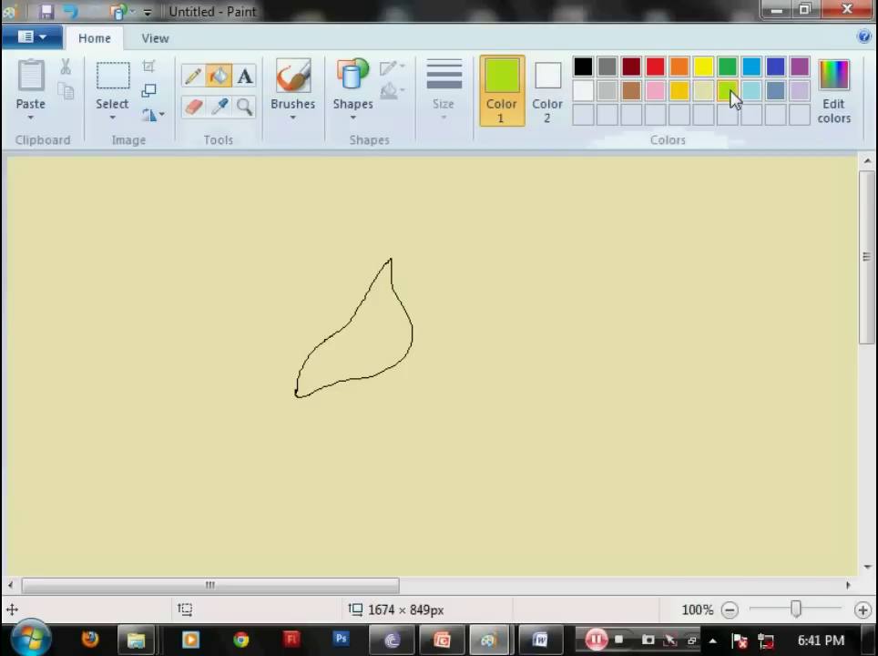
left_click(379, 325)
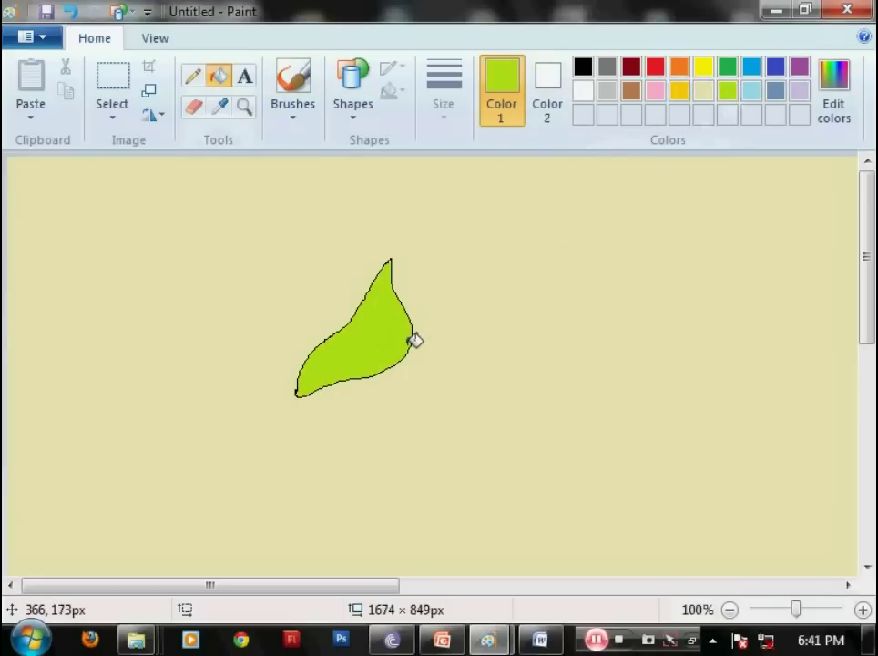
Step: Draw a second leaf-shaped outline in dark red with the Pencil, to the right of the lime leaf
left_click(193, 77)
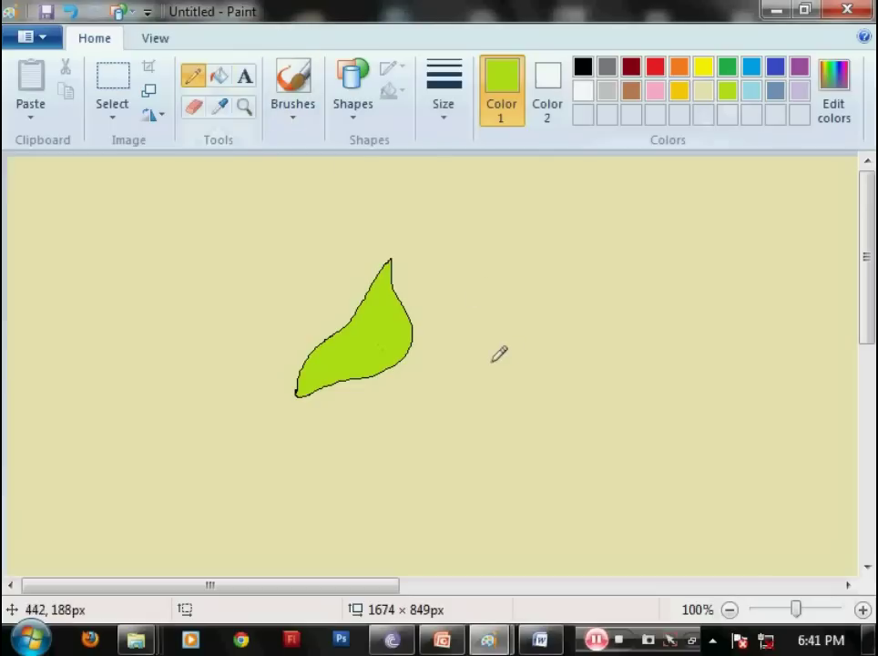
left_click(631, 69)
mouse_move(543, 357)
left_mouse_down()
mouse_move(544, 329)
mouse_move(661, 194)
mouse_move(657, 275)
mouse_move(623, 321)
mouse_move(563, 348)
left_mouse_up()
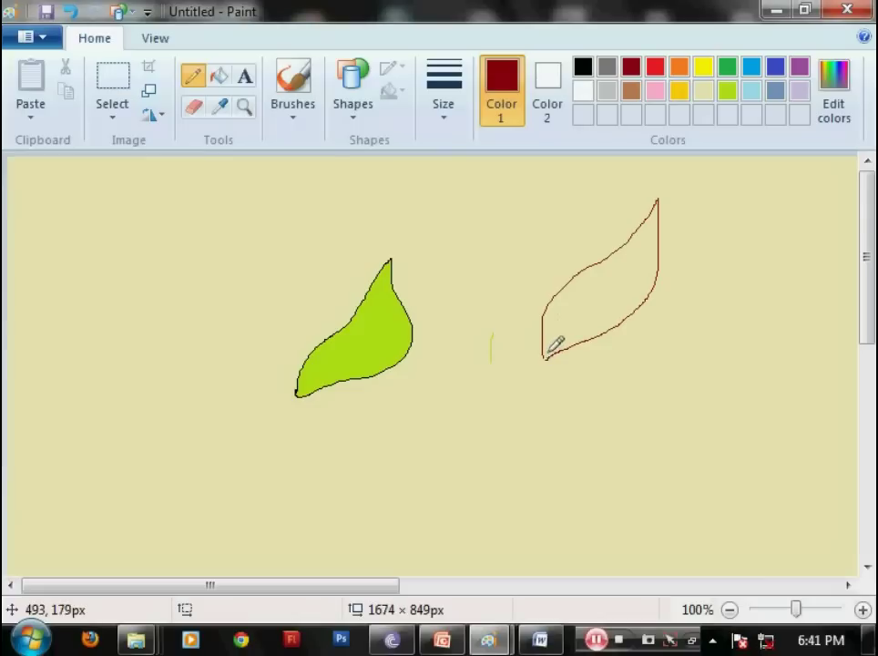
Step: Fill the dark red leaf shape and the background around it with light turquoise
left_click(219, 77)
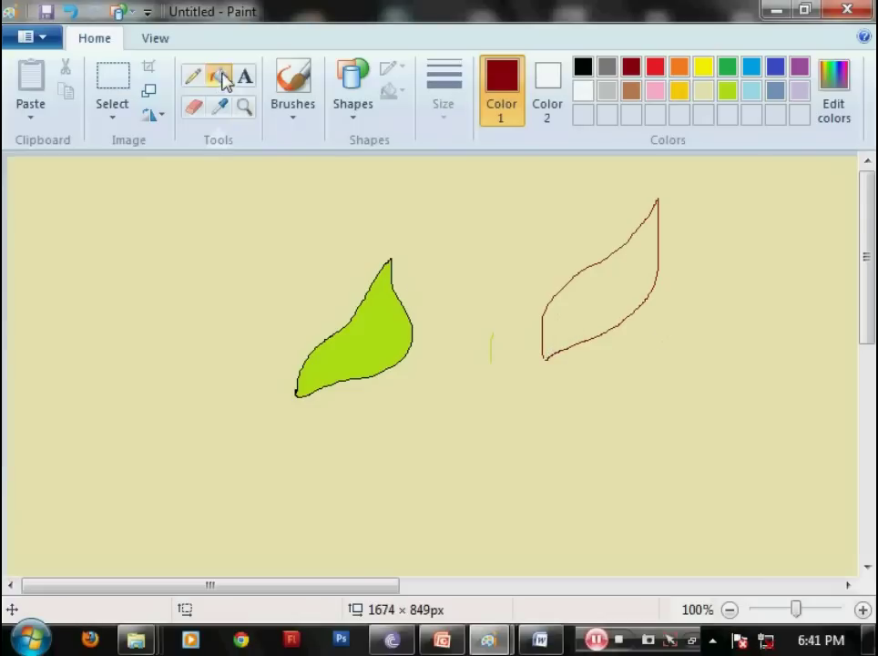
left_click(750, 92)
left_click(623, 281)
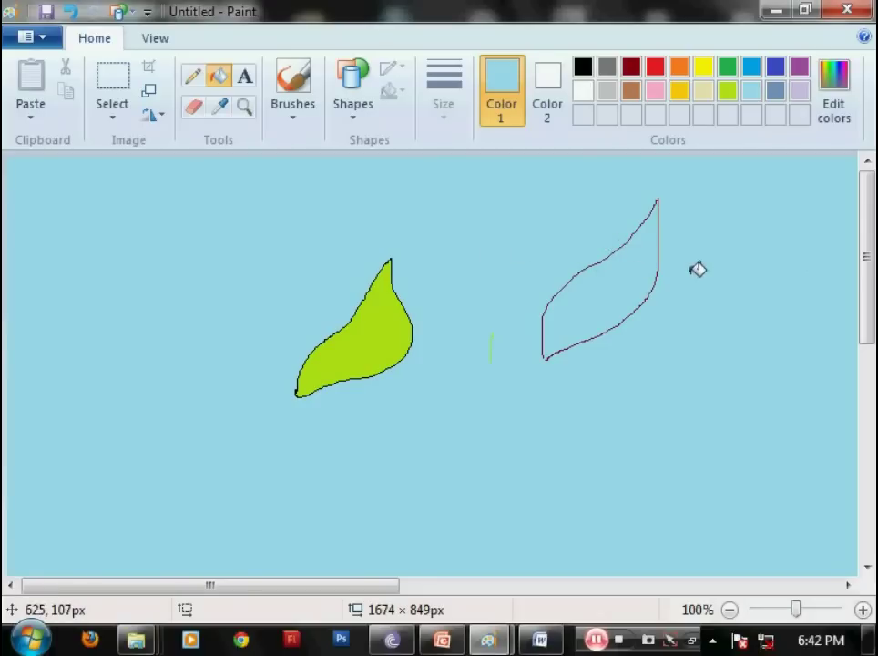
Step: Undo the light turquoise fill around the two leaves, including the repeated attempt at it
key("ctrl+z")
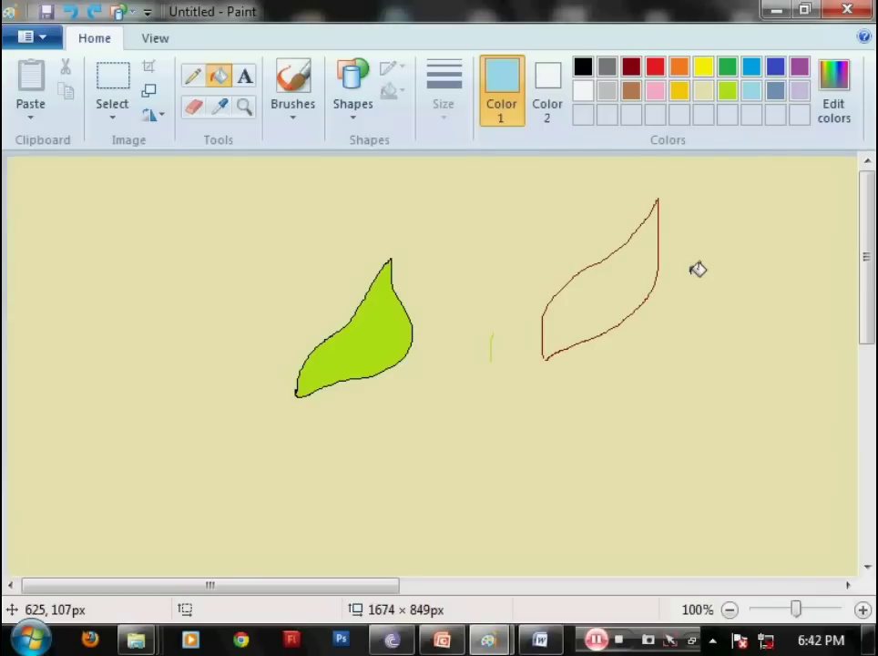
left_click(649, 273)
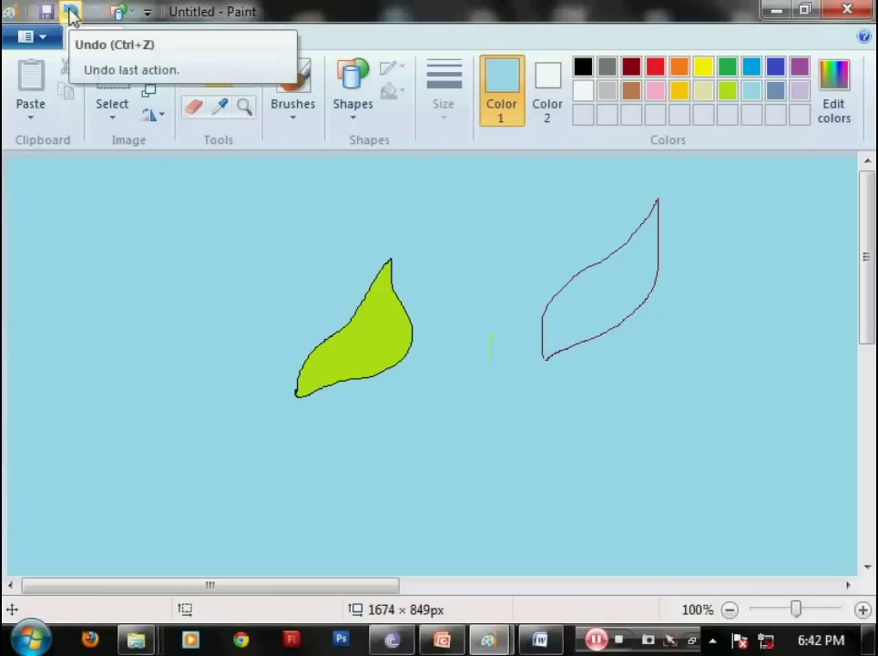
left_click(72, 13)
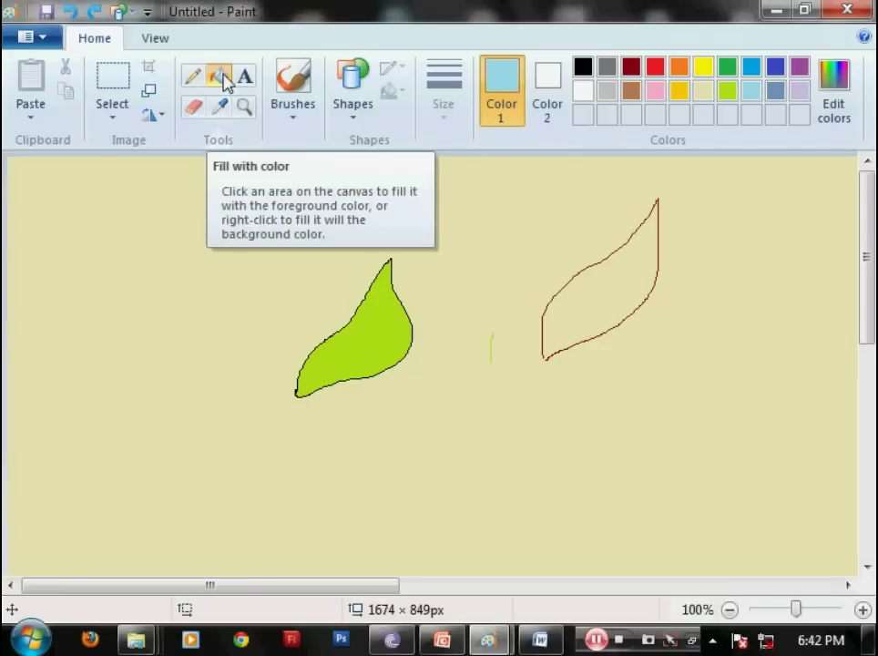
Step: Paint a thin winding line and a thick wavy line in light turquoise below the leaves with the standard brush
left_click(296, 124)
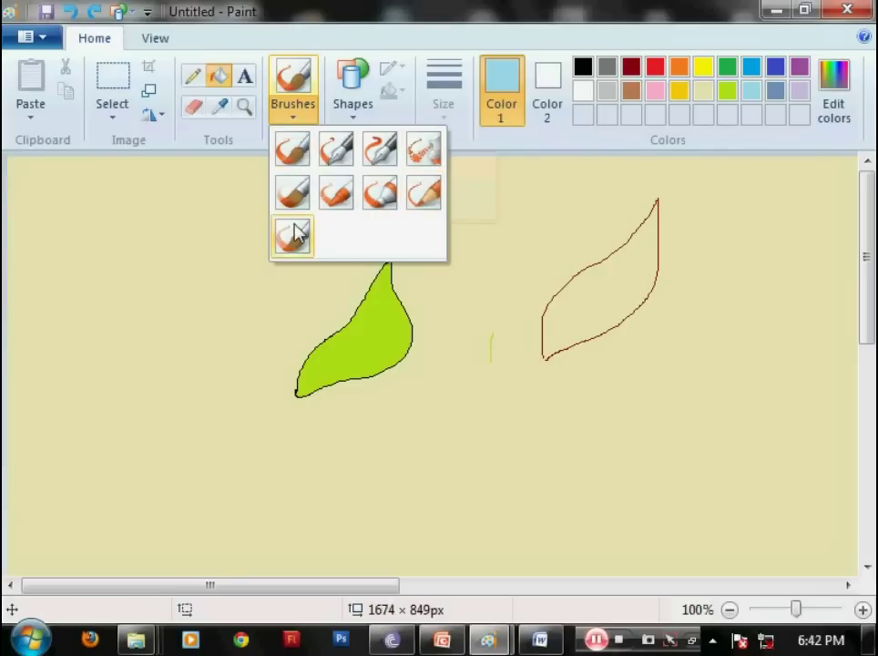
left_click(291, 150)
mouse_move(511, 387)
left_mouse_down()
mouse_move(571, 396)
mouse_move(503, 417)
left_mouse_up()
left_click_drag(455, 397, 416, 408)
left_click_drag(451, 454, 470, 451)
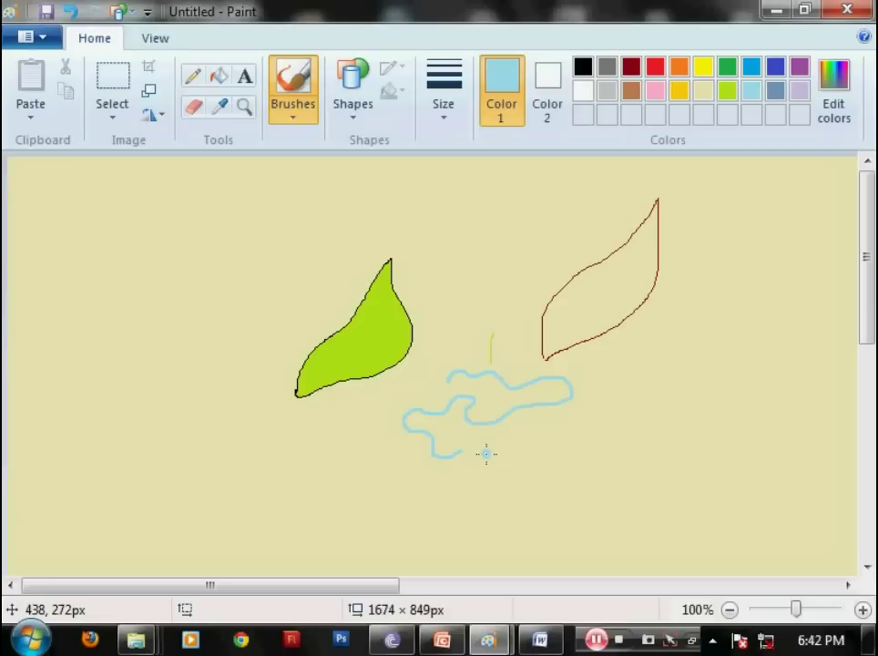
mouse_move(490, 450)
left_mouse_down()
mouse_move(586, 437)
mouse_move(631, 413)
mouse_move(689, 427)
mouse_move(784, 403)
left_mouse_up()
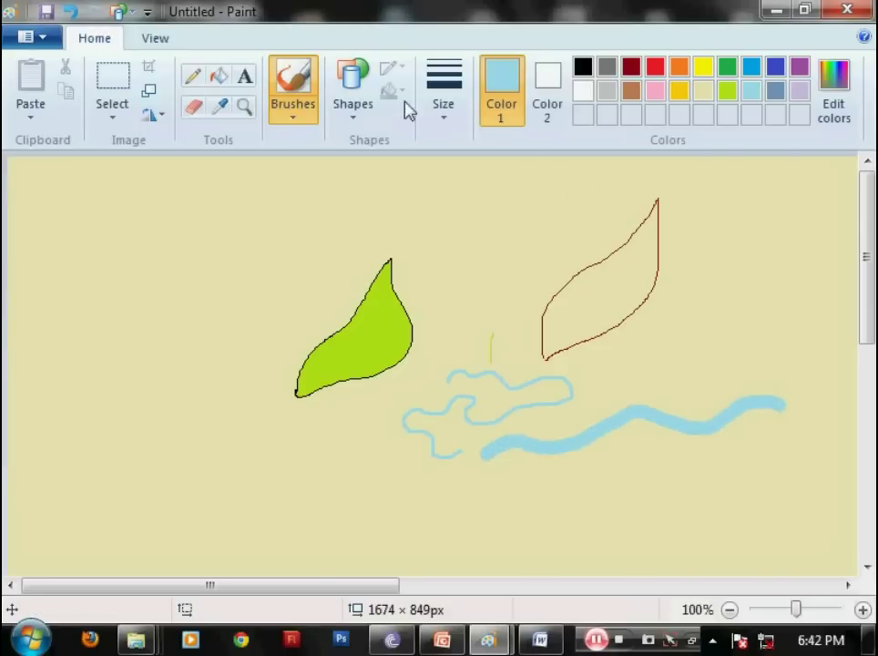
Step: Paint one light turquoise and one red wavy stroke beside the lime leaf with the first calligraphy brush
left_click(298, 117)
left_click(337, 153)
mouse_move(96, 293)
left_mouse_down()
mouse_move(164, 278)
mouse_move(215, 246)
mouse_move(262, 251)
mouse_move(360, 238)
left_mouse_up()
left_click(655, 67)
mouse_move(134, 343)
left_mouse_down()
mouse_move(151, 318)
mouse_move(339, 288)
left_mouse_up()
Step: Add a red wavy stroke with the second calligraphy brush and another below it with the Airbrush
left_click(298, 117)
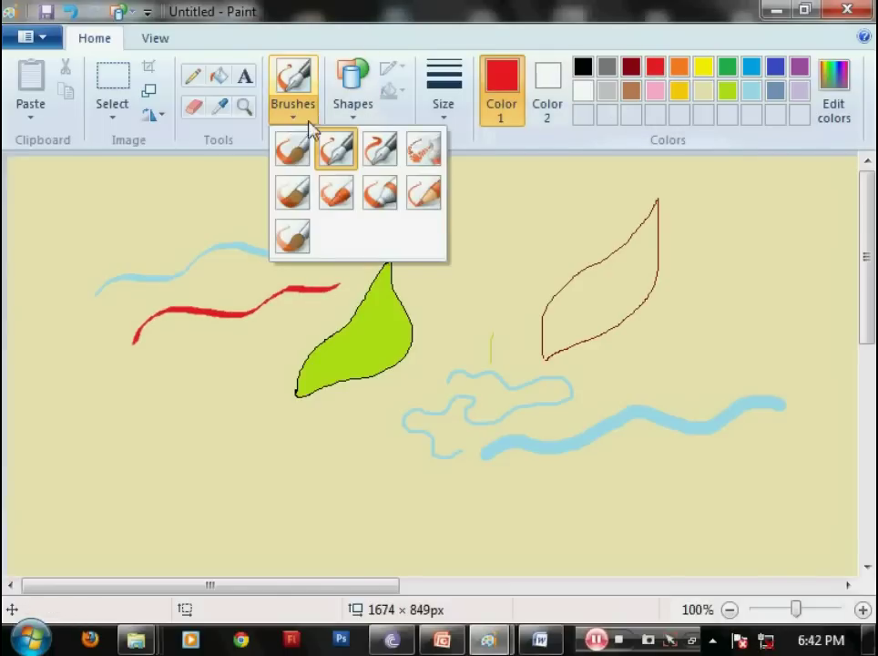
left_click(384, 162)
mouse_move(83, 413)
left_mouse_down()
mouse_move(165, 399)
mouse_move(272, 366)
left_mouse_up()
left_click(301, 114)
left_click(419, 162)
mouse_move(88, 483)
left_mouse_down()
mouse_move(128, 446)
mouse_move(195, 451)
mouse_move(278, 425)
left_mouse_up()
Step: Paint a red oil brush stroke below the airbrush line and two red crayon strokes on the other side of the canvas
left_click(285, 133)
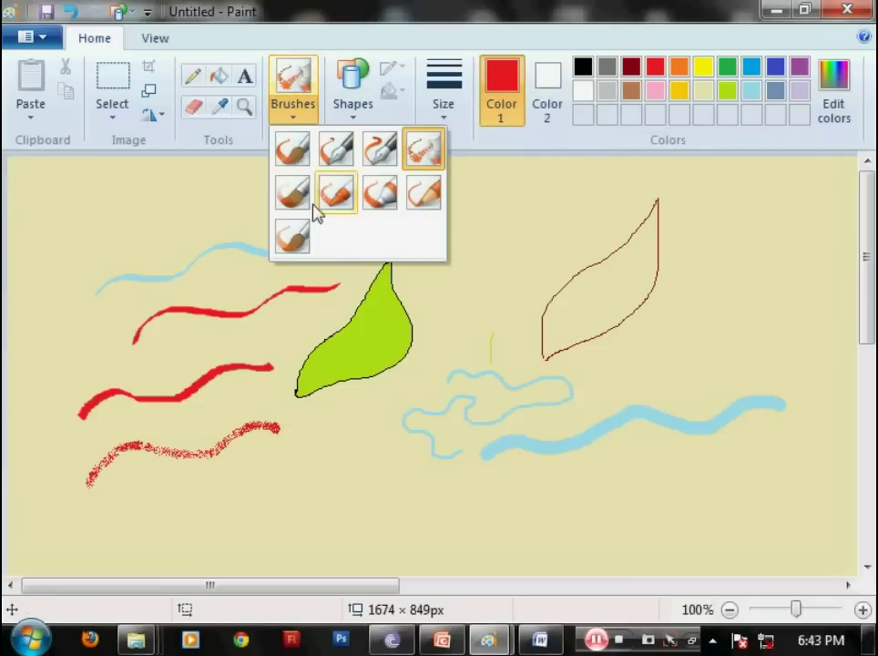
left_click(301, 196)
mouse_move(119, 530)
left_mouse_down()
mouse_move(273, 481)
mouse_move(359, 470)
mouse_move(412, 446)
mouse_move(646, 392)
mouse_move(660, 409)
left_mouse_up()
left_click(292, 100)
left_click(336, 191)
left_click(288, 114)
left_click(350, 202)
mouse_move(547, 270)
left_mouse_down()
mouse_move(647, 260)
mouse_move(774, 225)
left_mouse_up()
Step: Add a thick red marker stroke below the outlined leaf and a thin natural pencil stroke between the two leaves
left_click(280, 126)
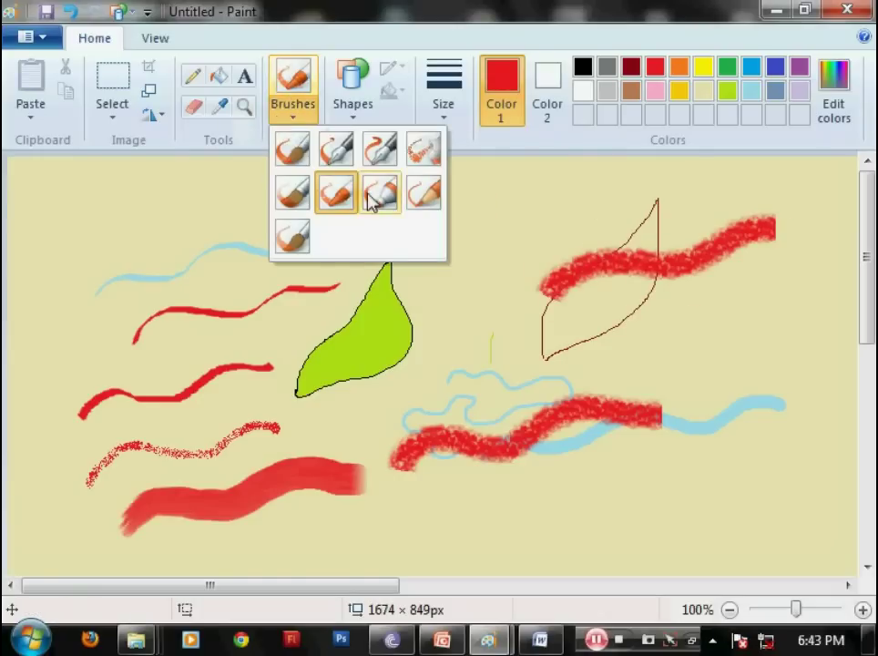
left_click(376, 192)
mouse_move(636, 347)
left_mouse_down()
mouse_move(735, 336)
mouse_move(785, 309)
left_mouse_up()
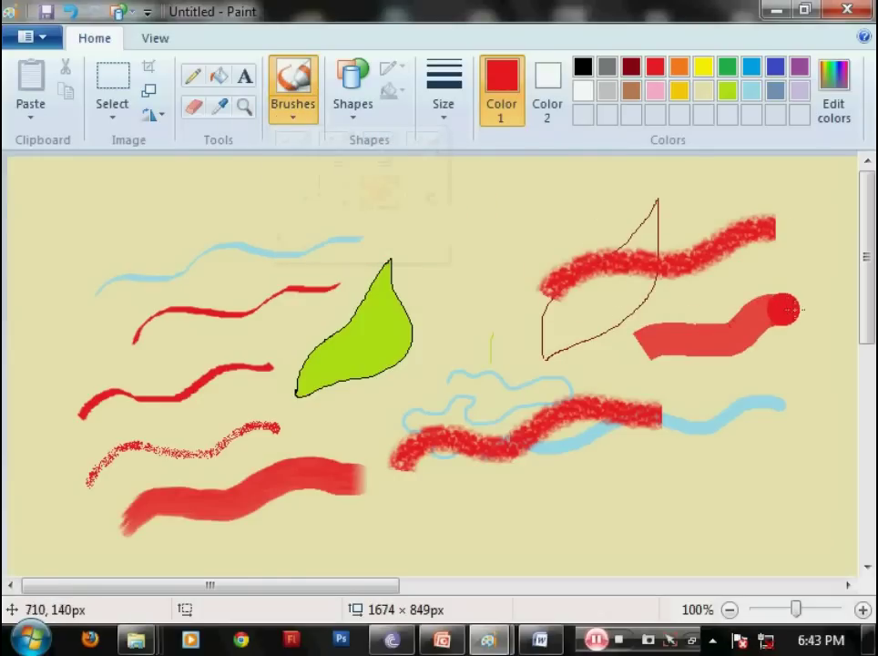
left_click(293, 114)
left_click(424, 189)
mouse_move(437, 269)
left_mouse_down()
mouse_move(494, 235)
mouse_move(629, 219)
left_mouse_up()
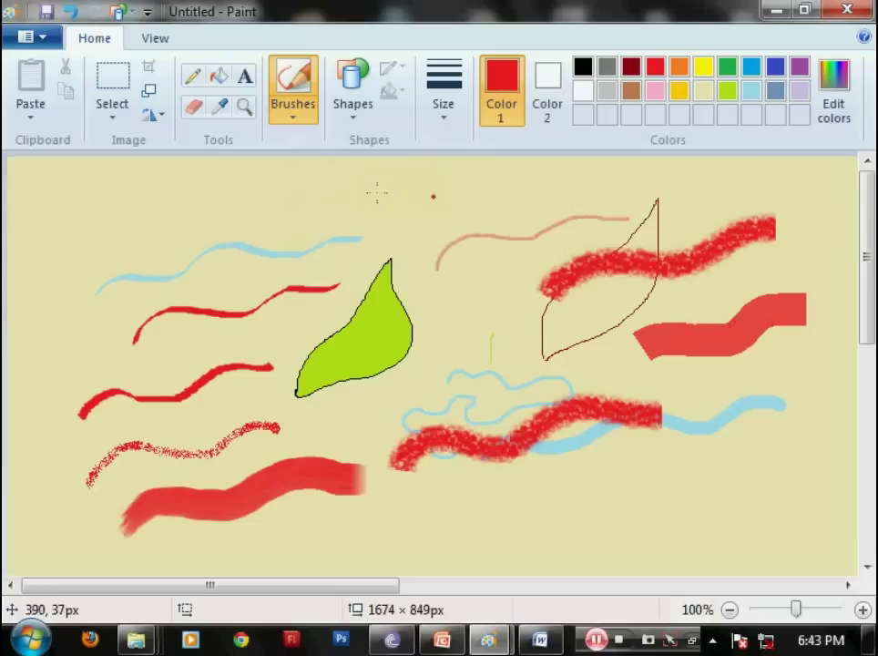
Step: Paint red watercolour brush strokes above the lime leaf and down along its edge
left_click(294, 127)
left_click(293, 234)
mouse_move(222, 256)
left_mouse_down()
mouse_move(273, 223)
mouse_move(338, 215)
mouse_move(415, 221)
mouse_move(391, 201)
mouse_move(384, 244)
mouse_move(442, 289)
mouse_move(458, 319)
left_mouse_up()
mouse_move(452, 263)
left_mouse_down()
mouse_move(437, 330)
mouse_move(415, 392)
left_mouse_up()
Step: Paint a thick red T-shaped figure over the turquoise calligraphy stroke with the standard brush
left_click(292, 91)
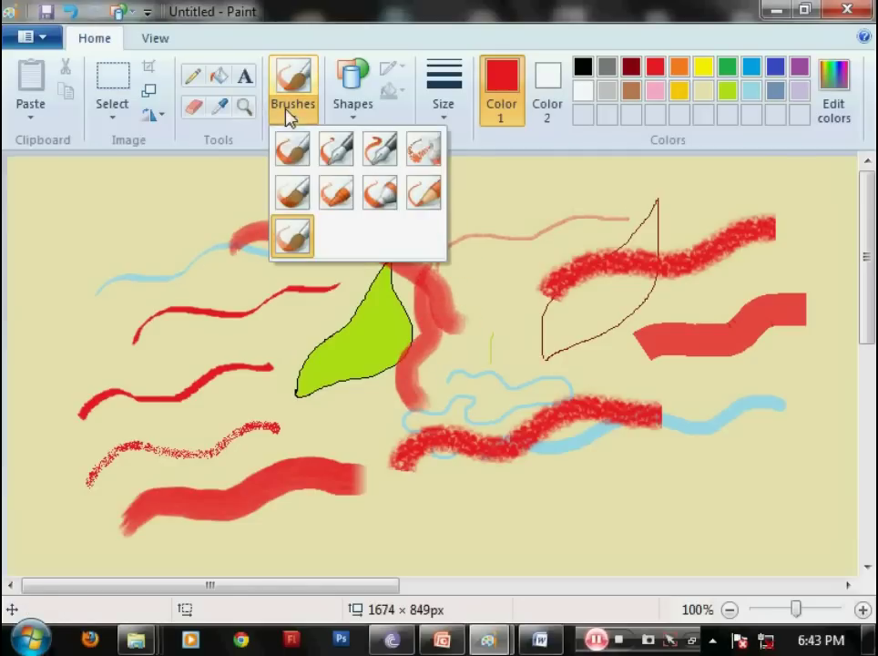
left_click(290, 150)
left_click_drag(100, 258, 218, 222)
left_click_drag(146, 230, 193, 321)
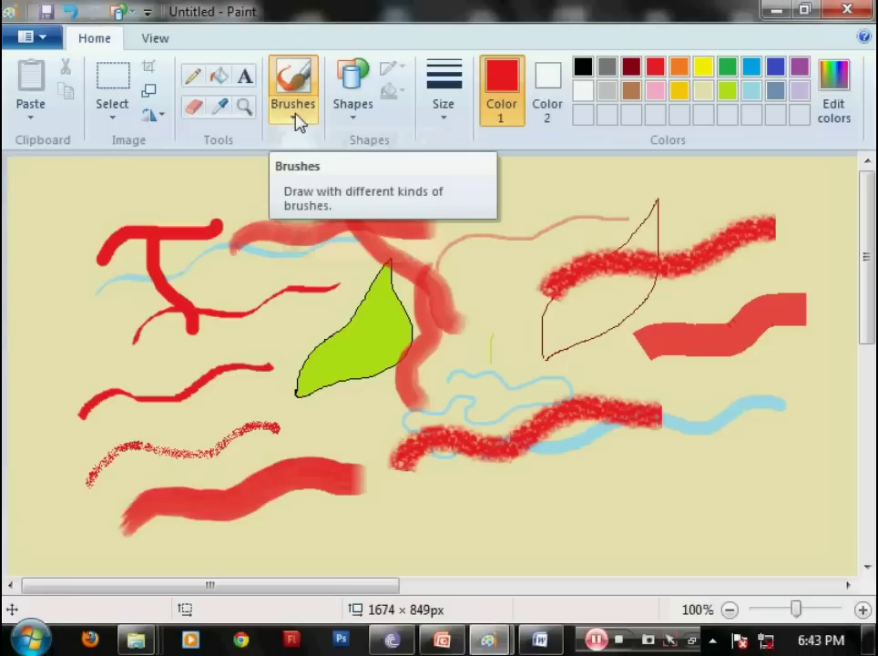
Step: Choose the Line shape and start a new blank picture without saving the current drawing
left_click(348, 119)
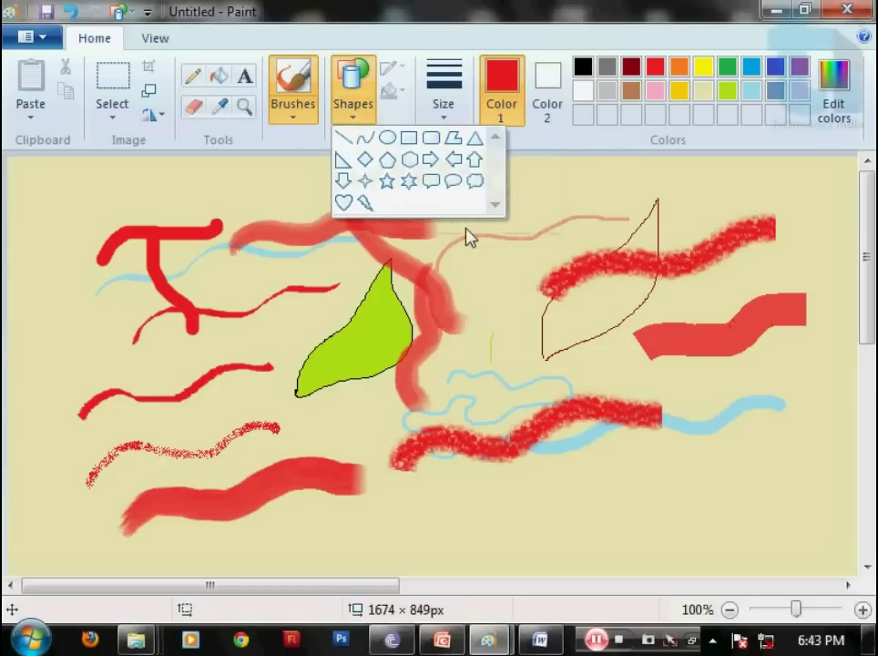
left_click(346, 144)
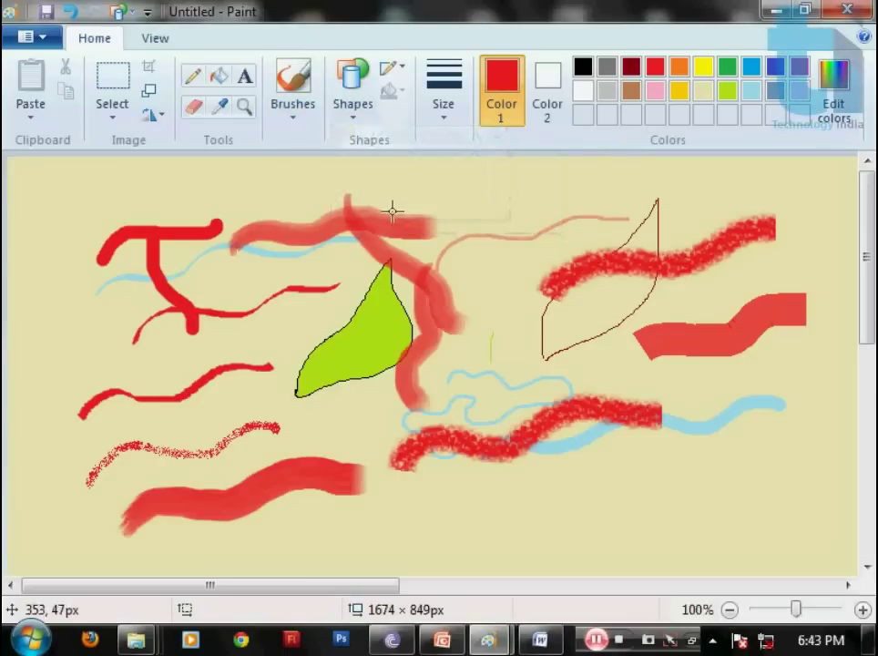
left_click(25, 39)
left_click(47, 73)
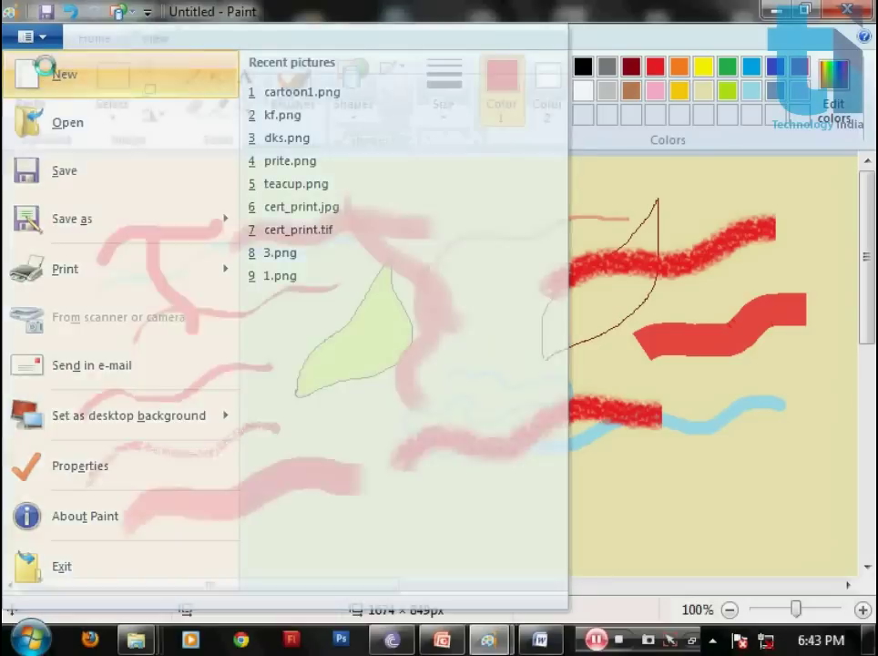
left_click(467, 319)
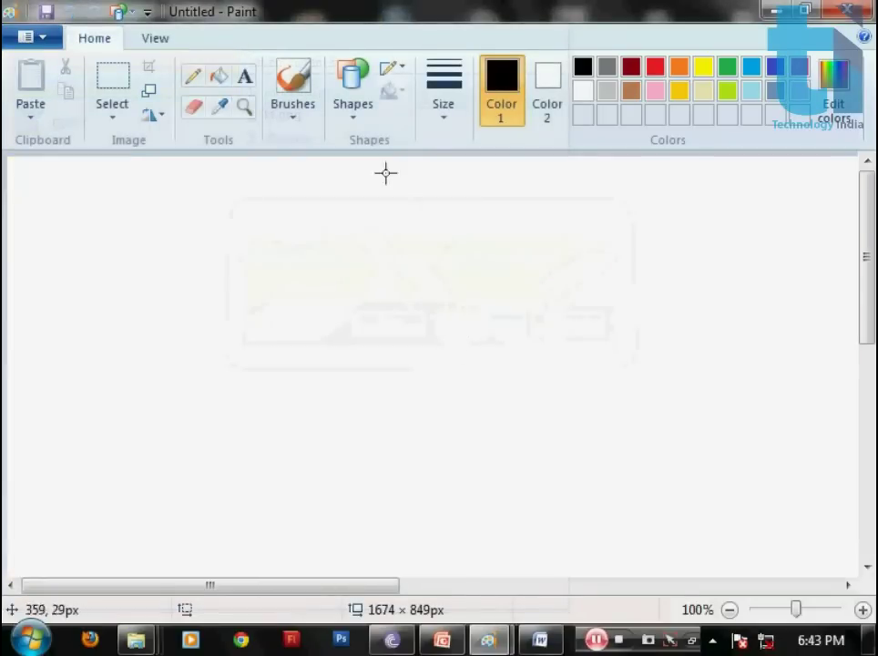
Step: Draw seven thick black slanted lines with the Line shape, stepping down diagonally across the canvas
left_click(352, 102)
left_click(343, 137)
left_click_drag(71, 278, 218, 191)
left_click_drag(106, 296, 260, 213)
left_click_drag(140, 324, 354, 222)
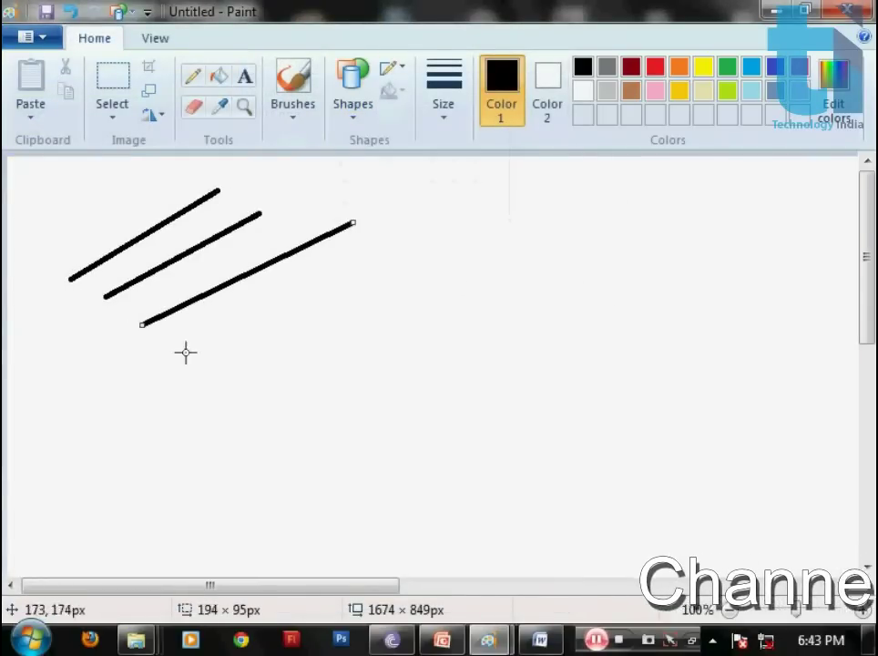
left_click_drag(183, 352, 433, 250)
left_click_drag(263, 375, 492, 299)
left_click_drag(305, 419, 572, 361)
left_click_drag(375, 445, 636, 421)
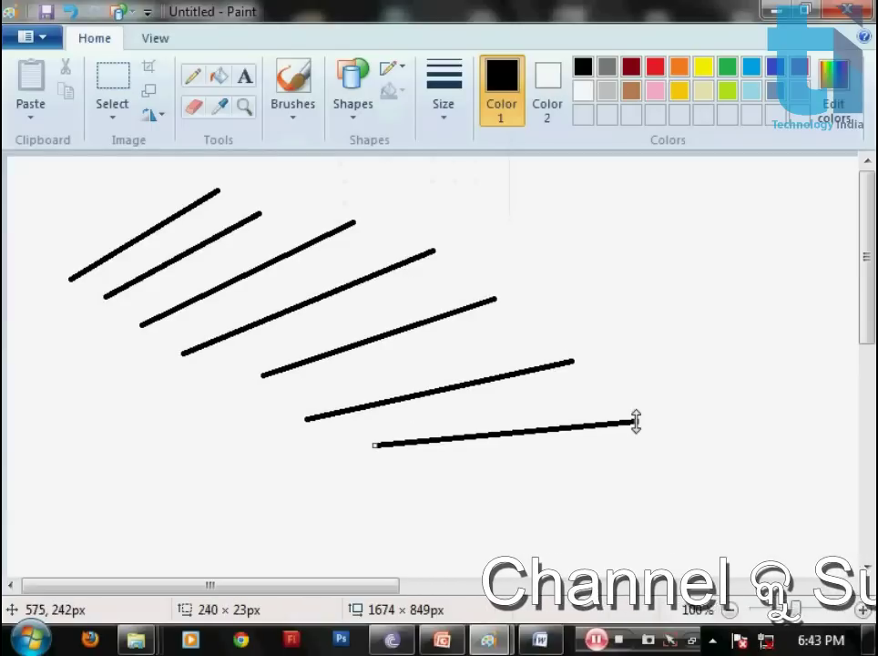
Step: Set the thinnest line size and draw nine crossing horizontal and vertical lines beside the thick slanted lines
left_click(446, 108)
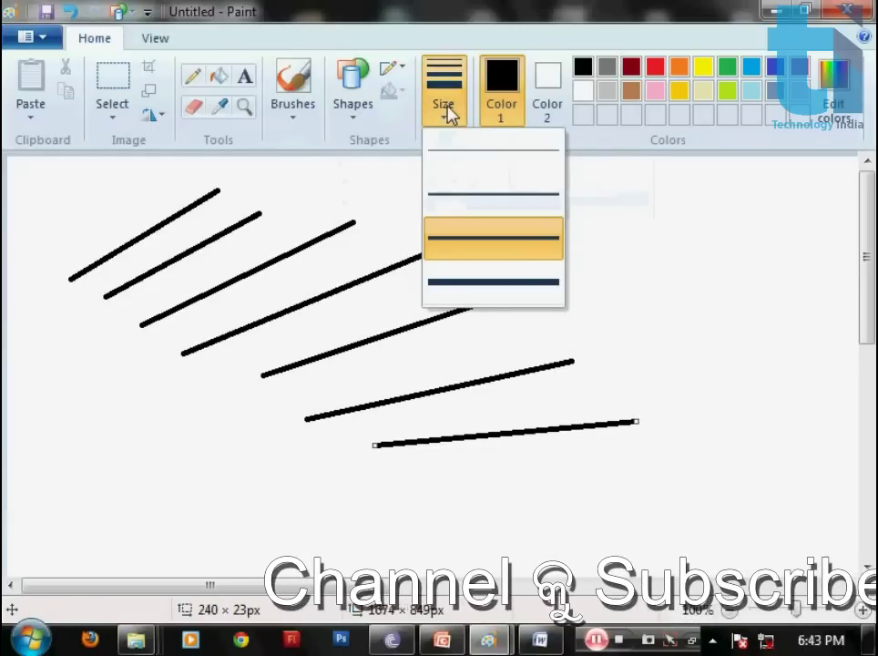
left_click(467, 156)
left_click_drag(471, 232, 756, 230)
left_click_drag(690, 197, 689, 442)
left_click_drag(611, 311, 784, 303)
left_click_drag(743, 262, 750, 480)
left_click_drag(787, 386, 578, 394)
left_click_drag(663, 191, 663, 524)
left_click_drag(612, 272, 787, 271)
left_click_drag(733, 194, 734, 528)
left_click_drag(808, 474, 355, 480)
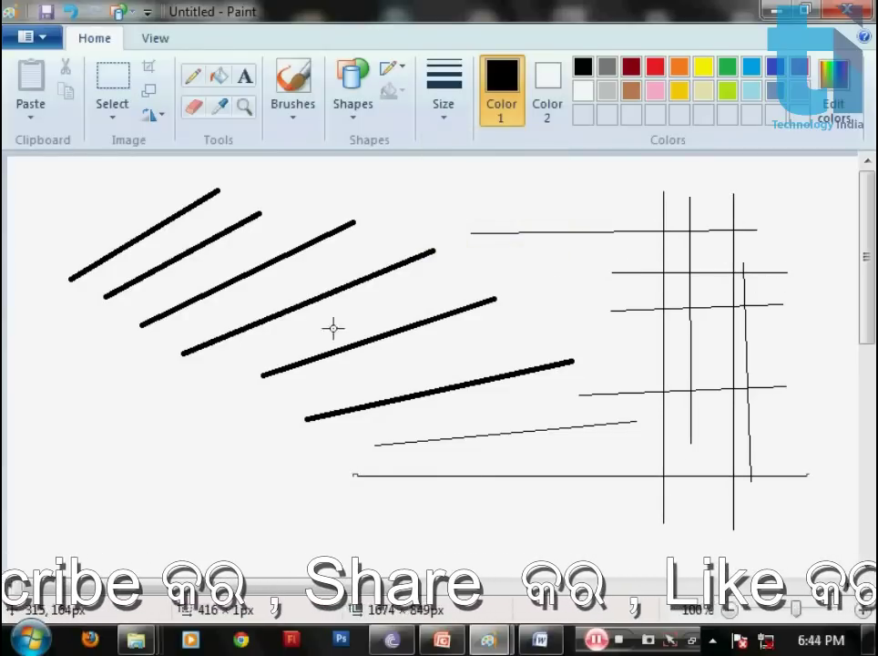
Step: Draw two thin vertical and two thin horizontal lines crossing one another to the left of and below the thick lines
left_click_drag(62, 198, 62, 527)
left_click_drag(22, 464, 252, 464)
mouse_move(179, 401)
left_mouse_down()
mouse_move(179, 512)
mouse_move(366, 519)
left_mouse_up()
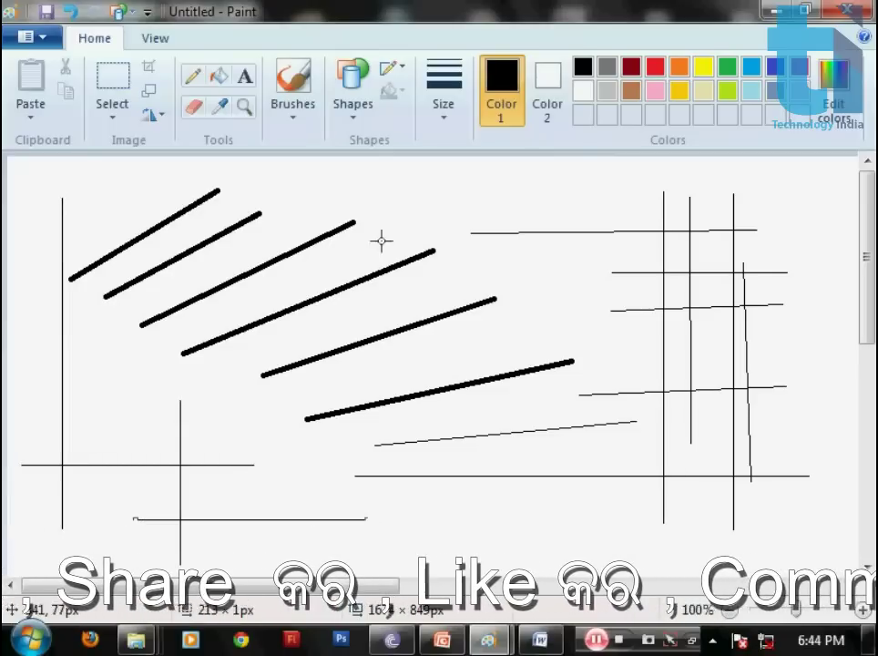
Step: Start another blank picture, discarding the drawing of straight lines
left_click(357, 116)
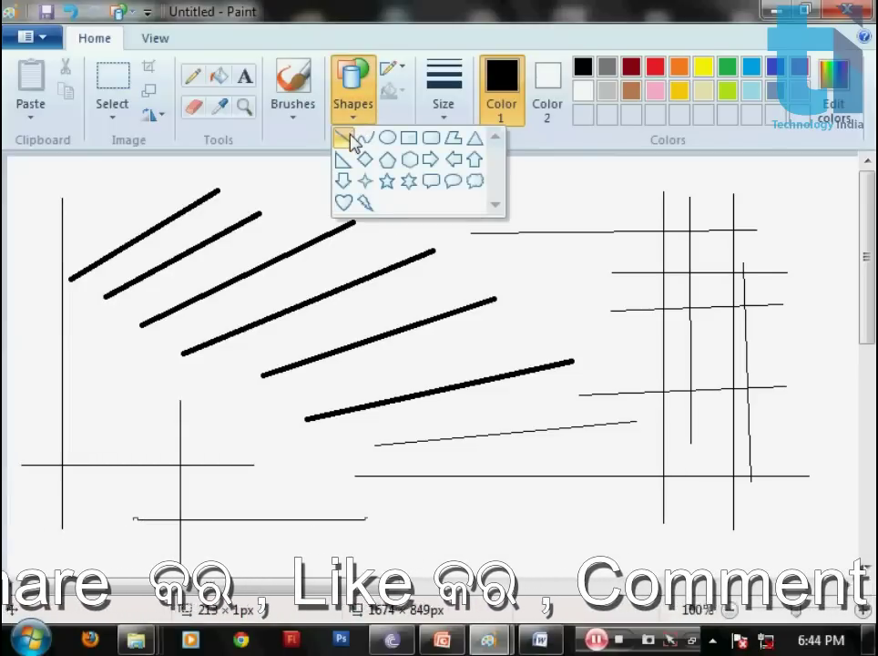
left_click(13, 38)
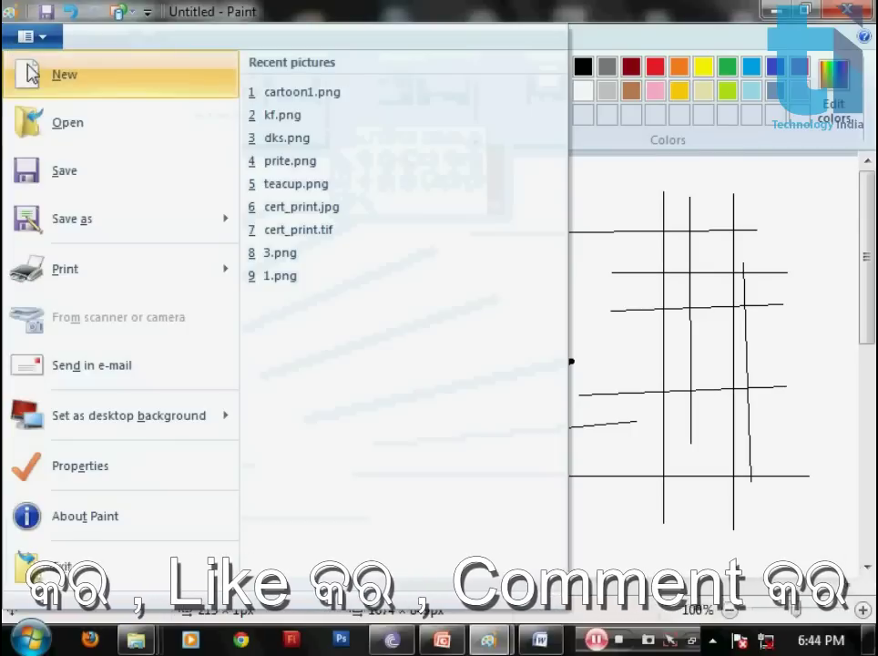
left_click(30, 72)
left_click(470, 319)
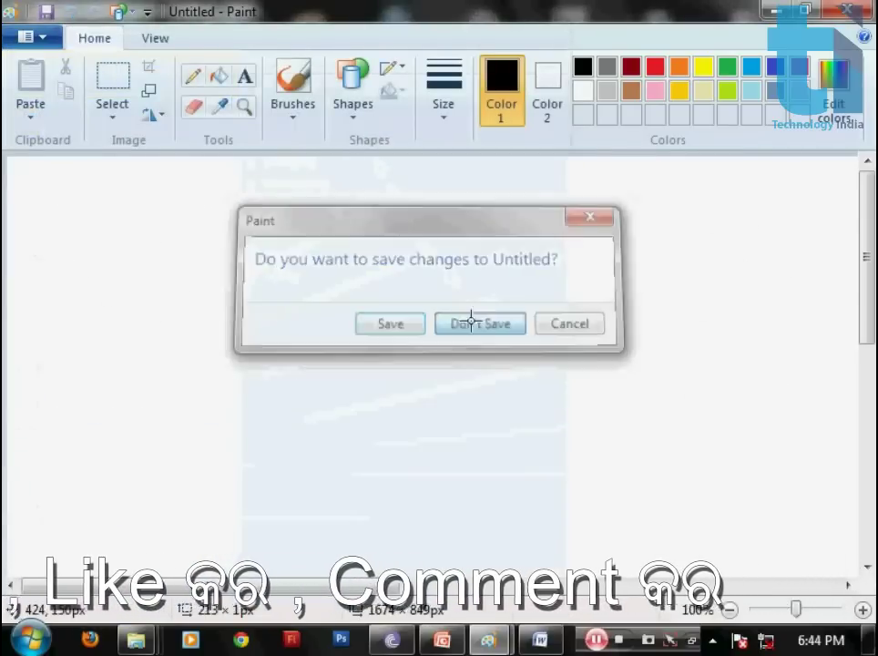
Step: Draw a thin black S-shaped wave about 315 px wide with the Curve shape
left_click(360, 123)
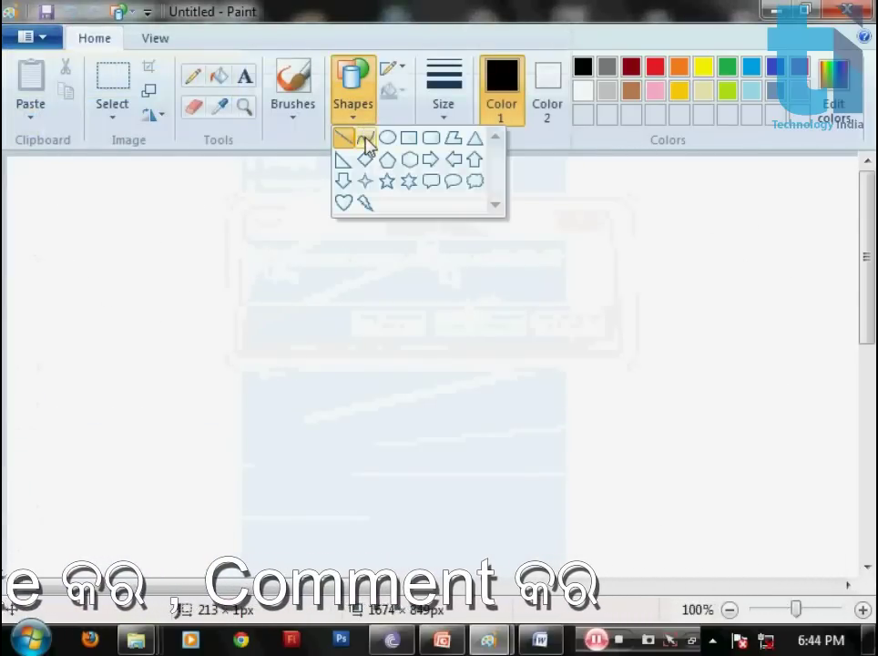
left_click(365, 142)
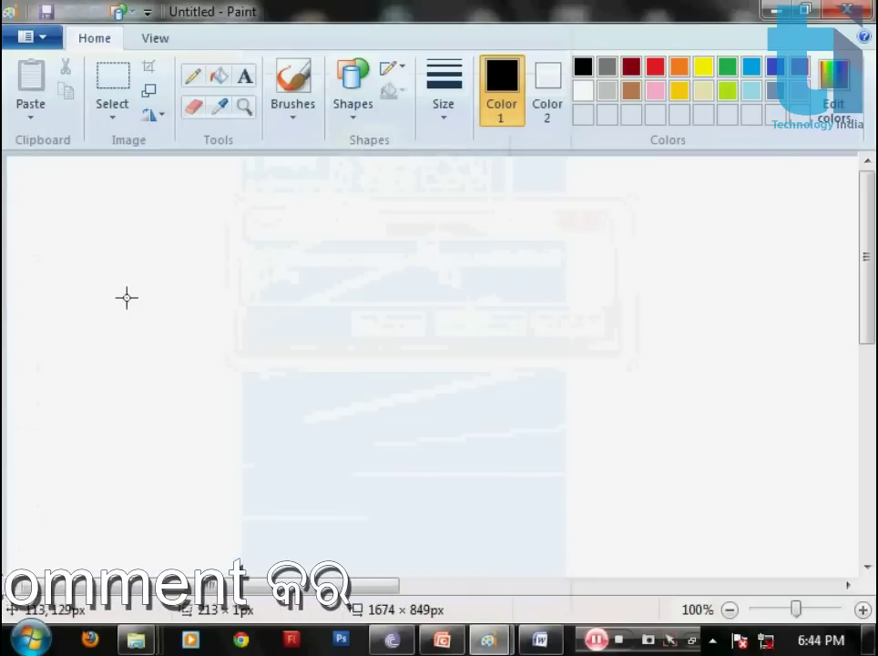
left_click_drag(192, 304, 461, 296)
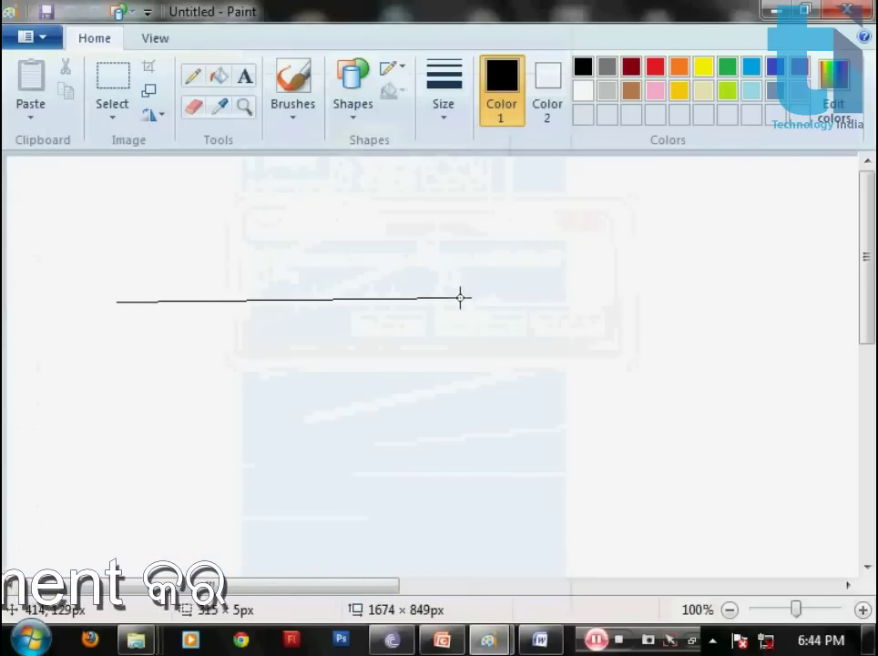
left_click_drag(263, 286, 262, 173)
left_click_drag(307, 219, 266, 331)
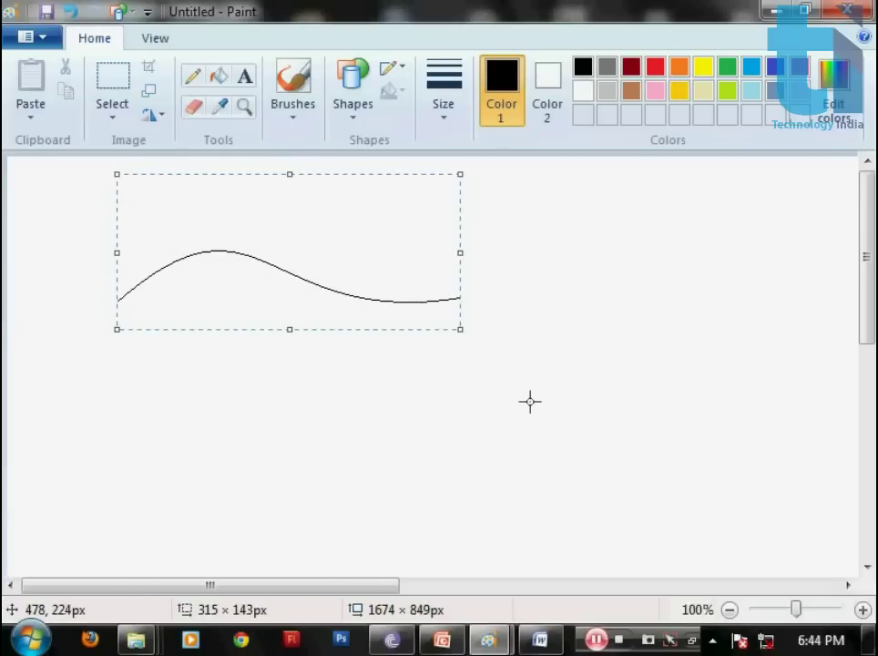
left_click(522, 335)
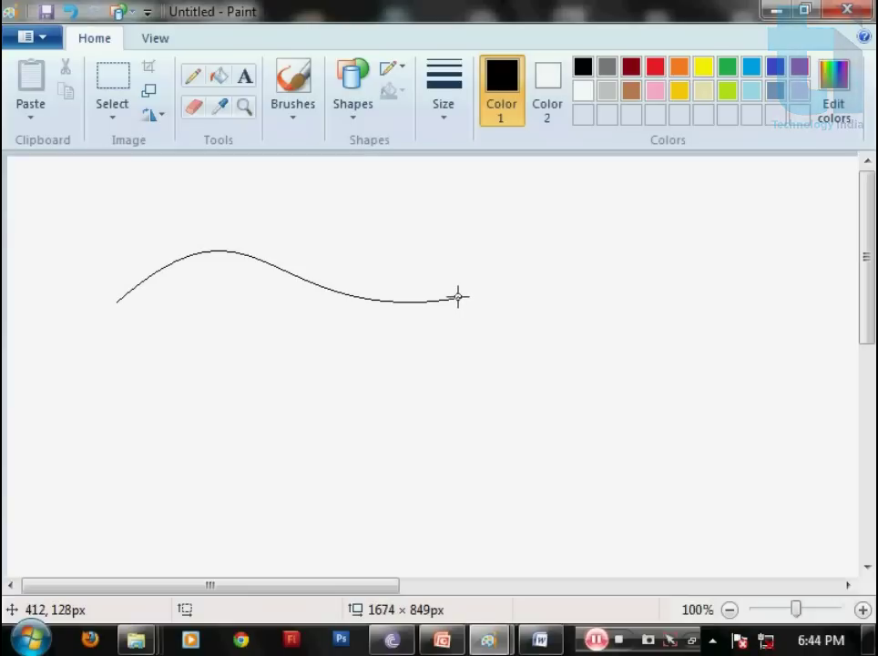
Step: Draw a second curve about 318 px wide between the wave's endpoints, bulging downward to close a leaf shape
left_click_drag(117, 303, 462, 297)
left_click_drag(273, 300, 262, 456)
left_click_drag(272, 413, 396, 365)
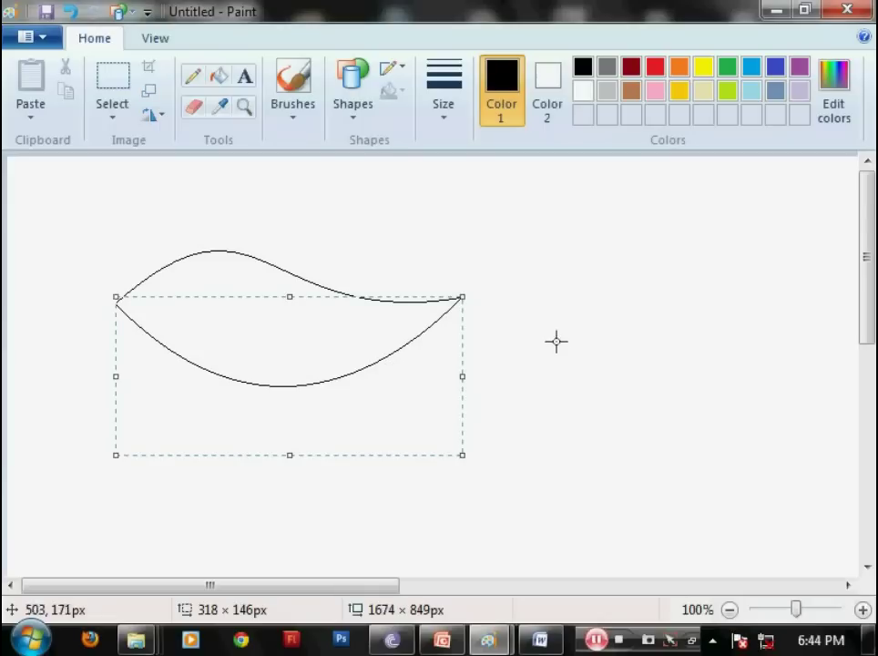
Step: Draw a closed freehand leaf outline to the right of the curved leaf with the Pencil
left_click(202, 78)
mouse_move(545, 323)
left_mouse_down()
mouse_move(597, 255)
mouse_move(765, 226)
left_mouse_up()
mouse_move(768, 269)
left_mouse_down()
mouse_move(653, 311)
mouse_move(546, 320)
left_mouse_up()
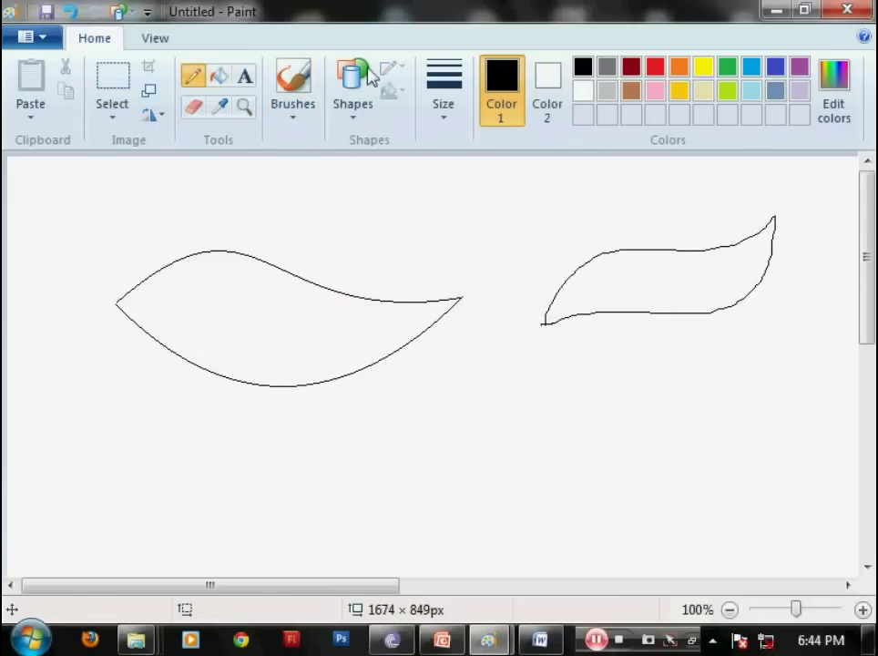
Step: Draw a vein about 234 px long inside the curved leaf, starting from its left tip, with the Curve shape
left_click(347, 120)
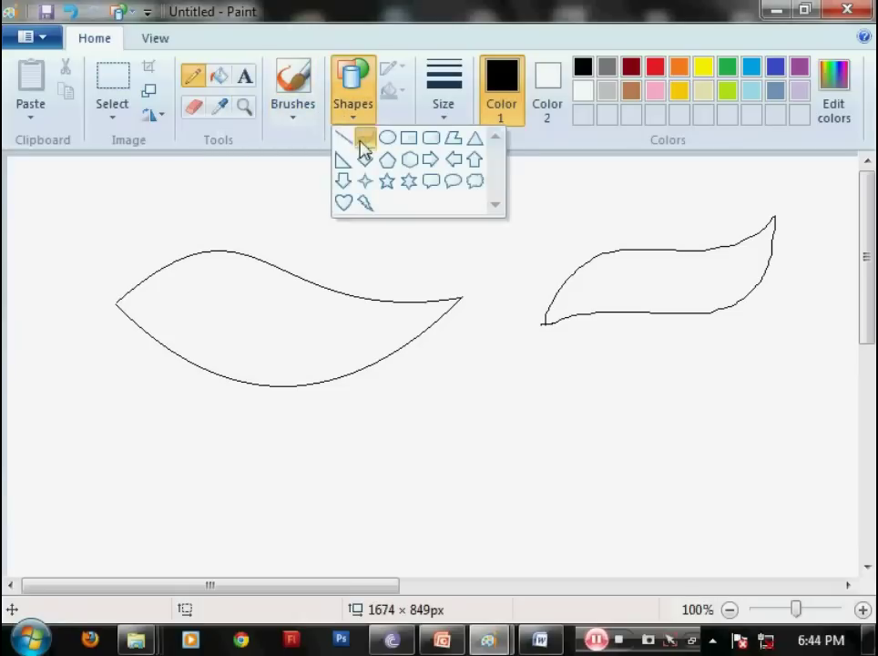
left_click(363, 140)
left_click_drag(116, 304, 369, 316)
left_click_drag(238, 320, 239, 339)
left_click(362, 311)
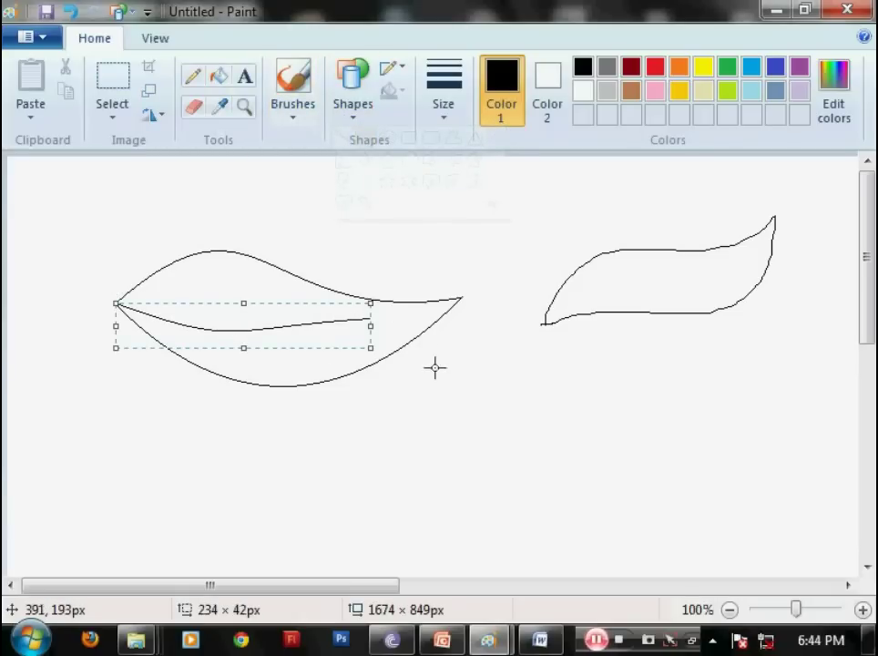
left_click(352, 116)
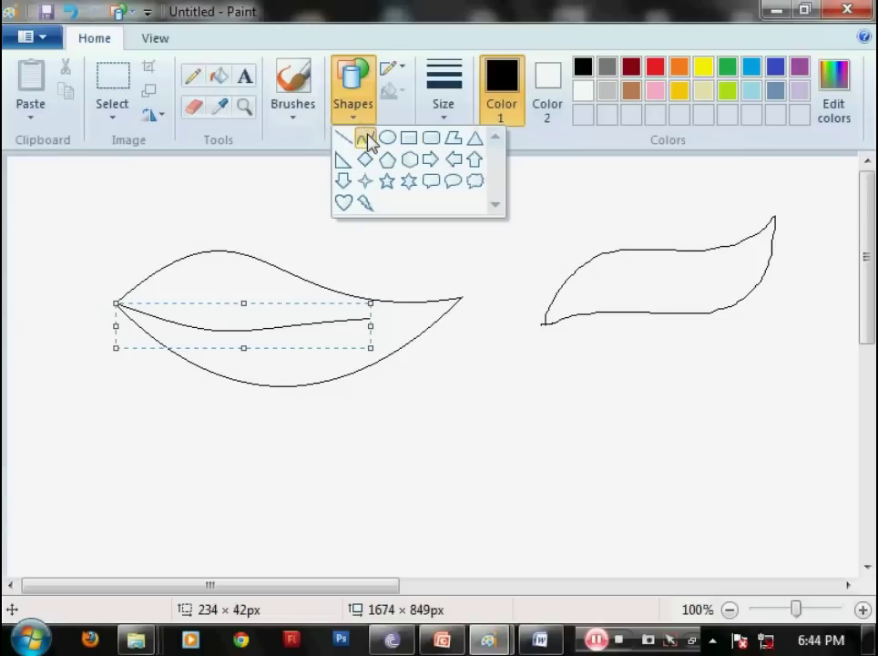
Step: Draw three separate thin black circles, each about 100 px in diameter, below the leaves with the Oval shape
left_click(442, 111)
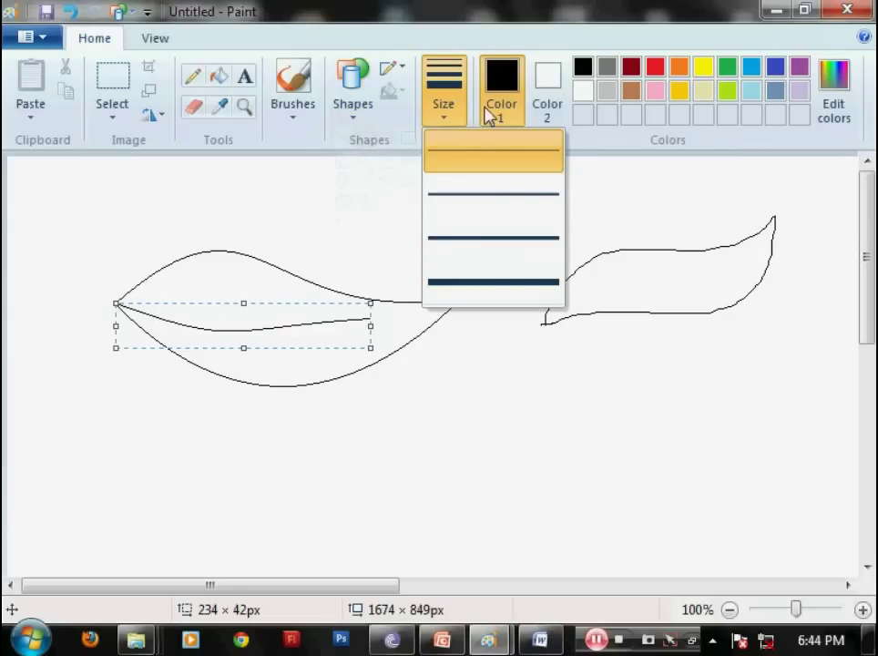
left_click(437, 102)
left_click(363, 113)
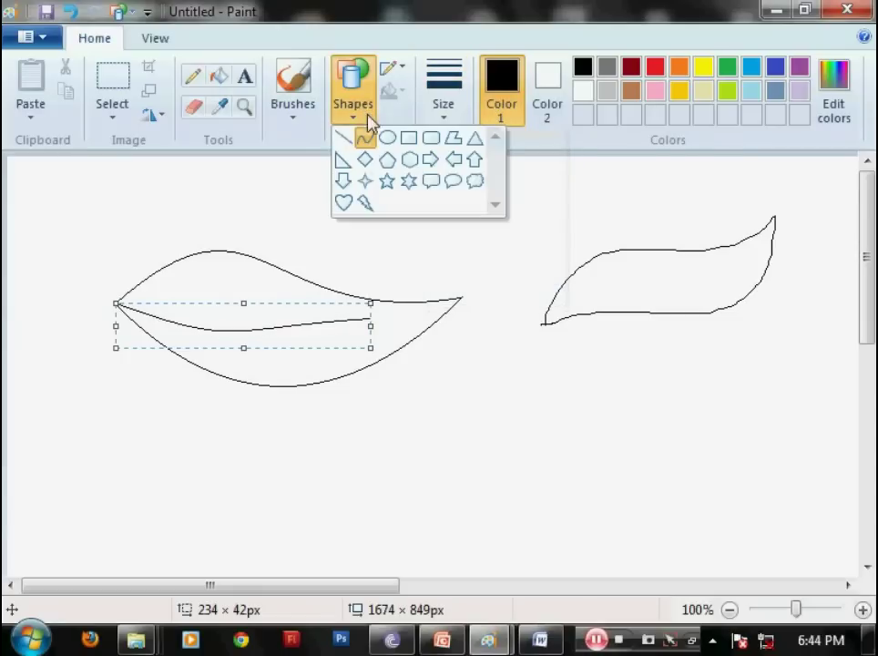
left_click(387, 138)
left_click_drag(454, 343, 560, 448)
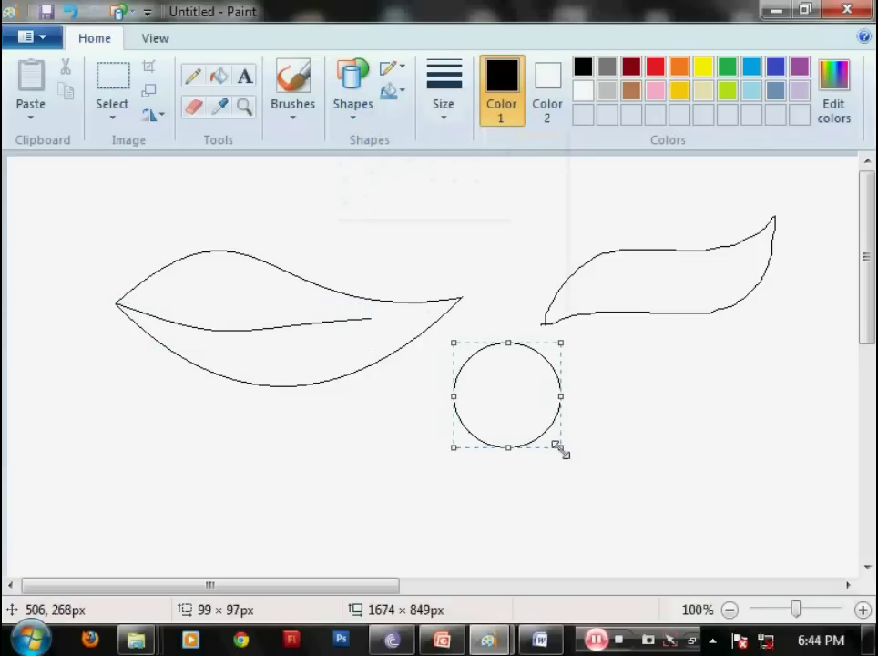
left_click_drag(617, 346, 737, 463)
left_click_drag(339, 410, 451, 519)
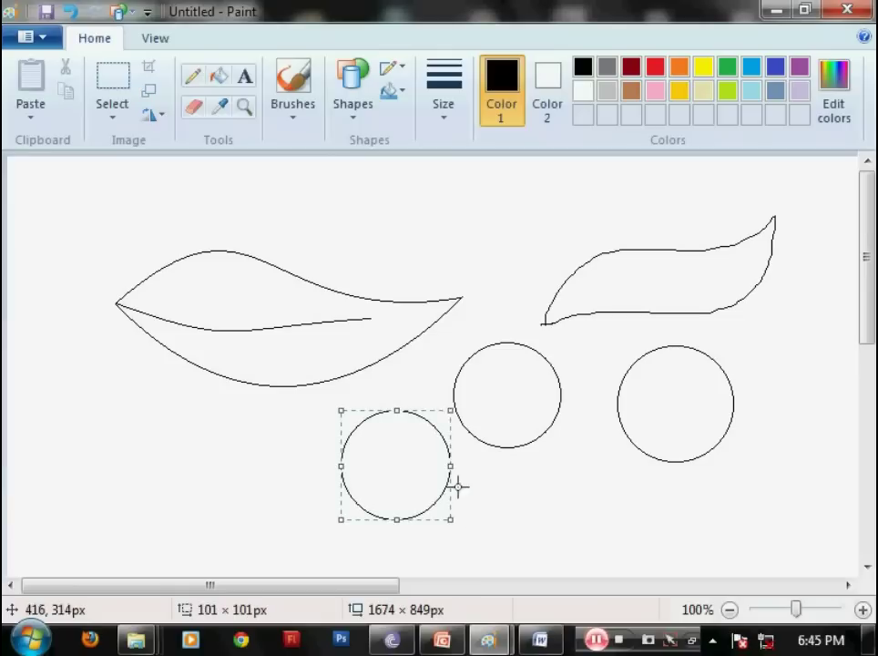
Step: Draw a row of four black rectangles of varying proportions across the leaves' upper area, the last about 79 × 79 px
left_click(353, 91)
left_click(409, 140)
left_click_drag(80, 218, 166, 271)
left_click_drag(253, 202, 363, 312)
mouse_move(412, 216)
left_mouse_down()
mouse_move(530, 266)
mouse_move(608, 241)
left_mouse_up()
left_click_drag(650, 199, 752, 285)
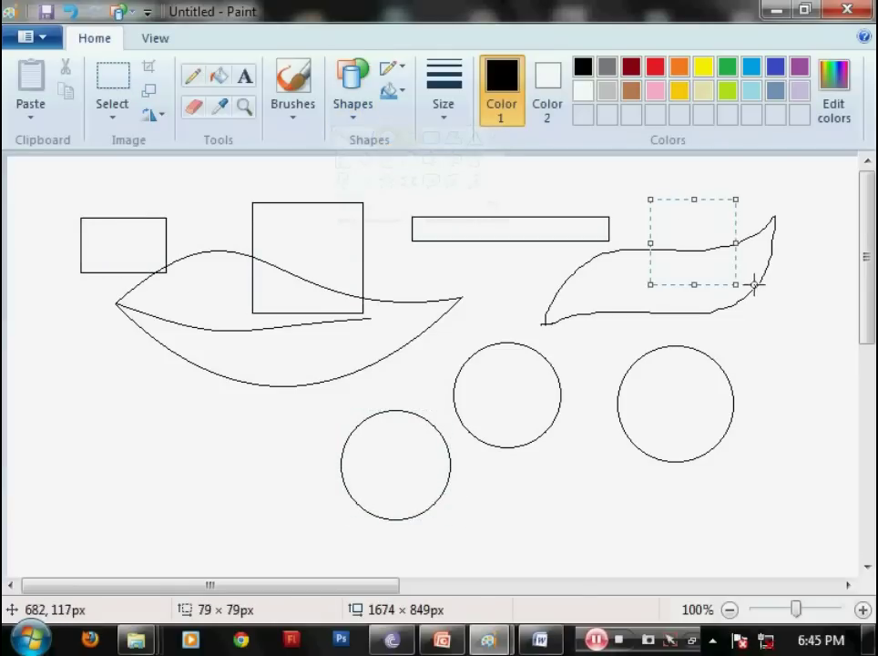
Step: Draw a rounded rectangle about 122 × 80 px below the curved leaf's left half
left_click(366, 113)
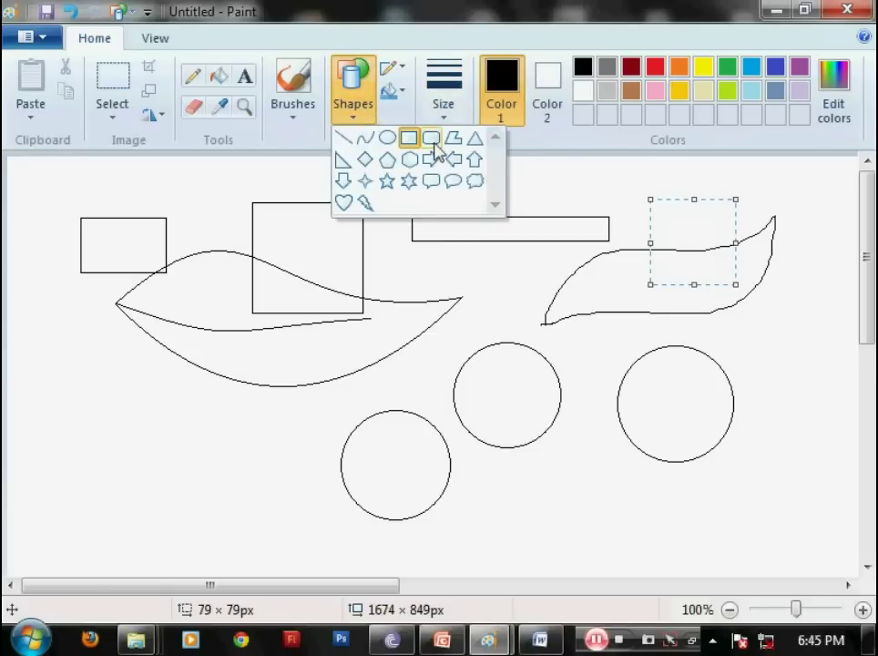
left_click(434, 141)
left_click_drag(95, 383, 227, 469)
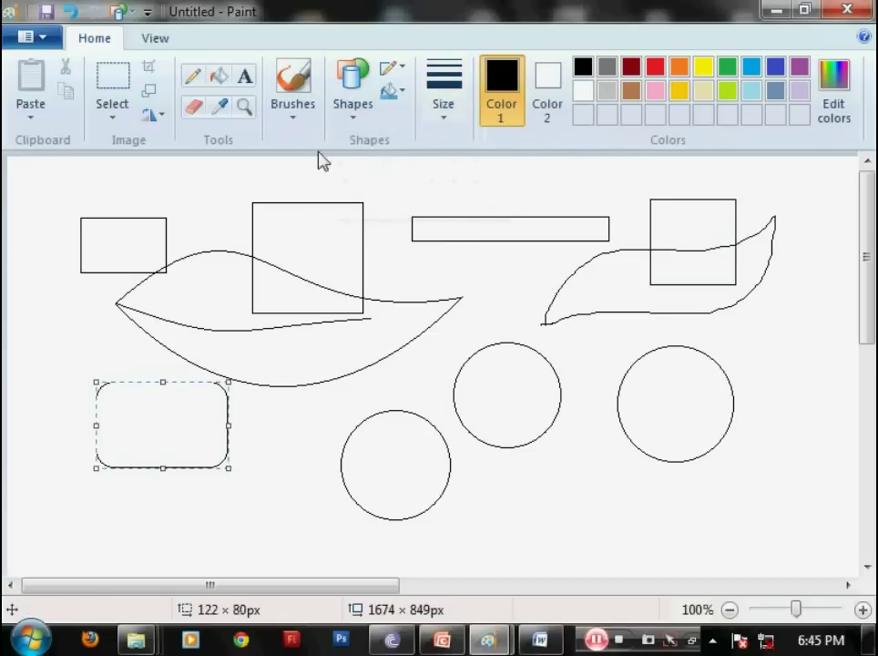
Step: Draw a heart about 70 × 72 px below and between the two rightmost circles
left_click(351, 117)
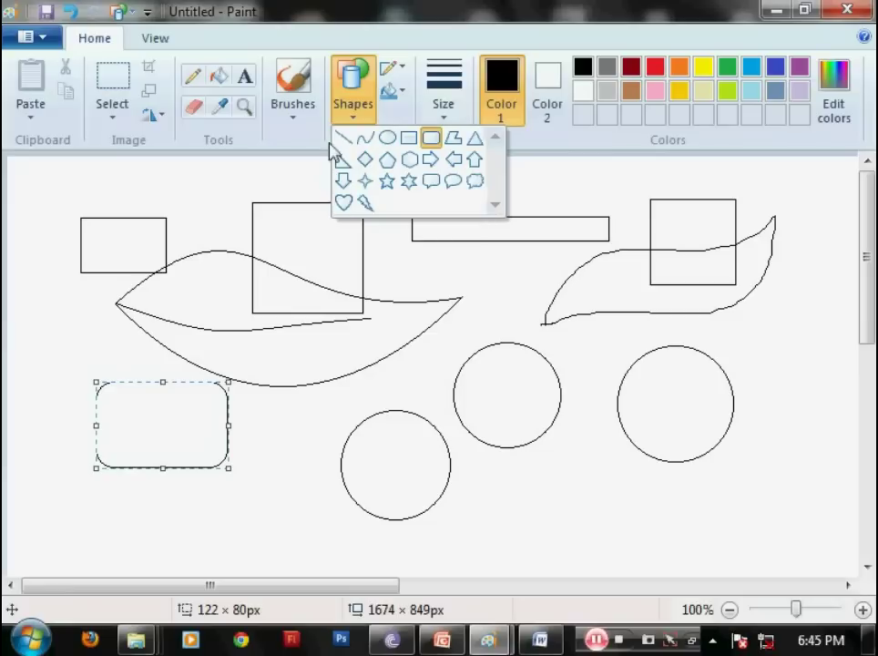
left_click(344, 202)
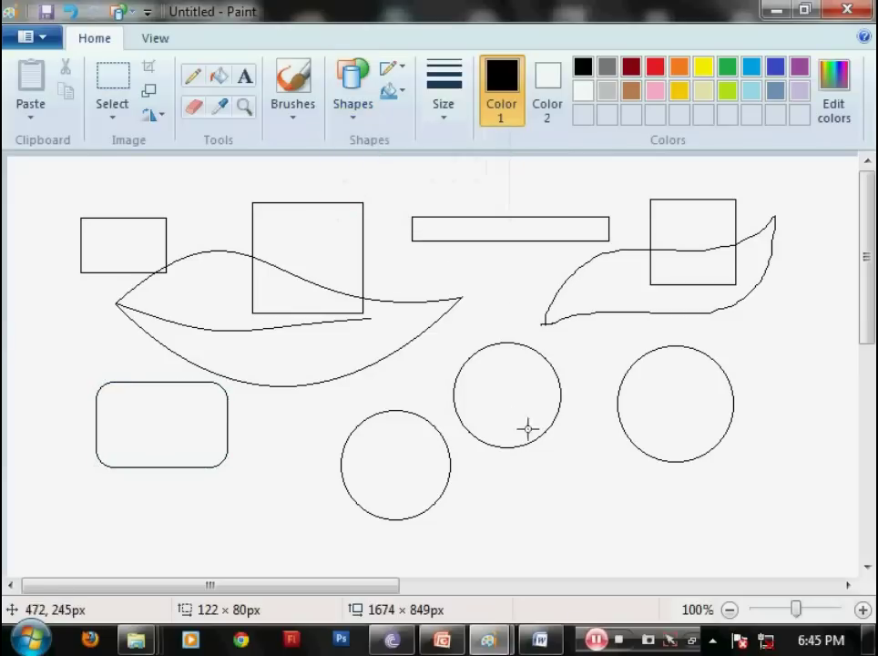
left_click_drag(555, 454, 630, 531)
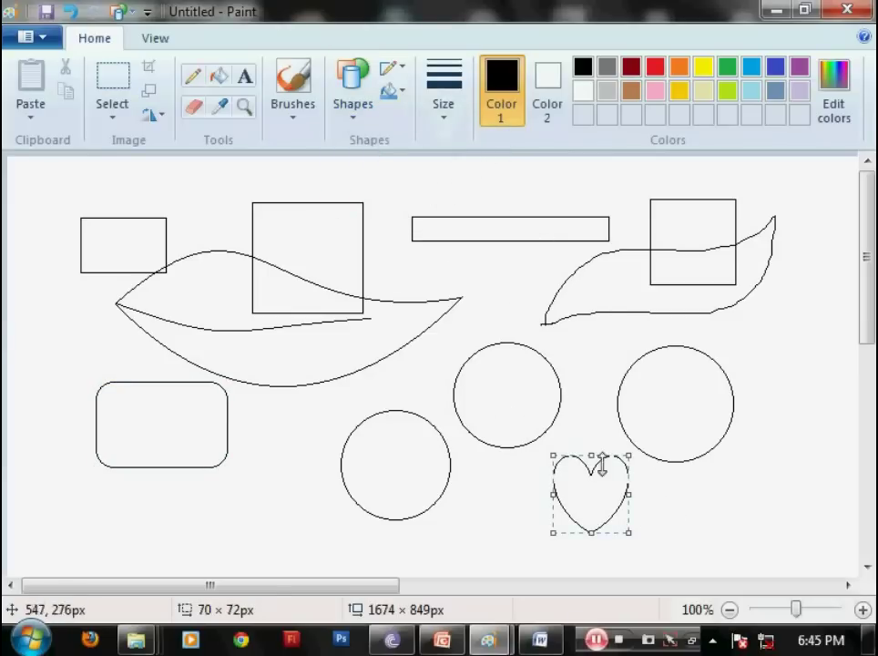
Step: Set the shape fill to Solid color for the heart
left_click(392, 93)
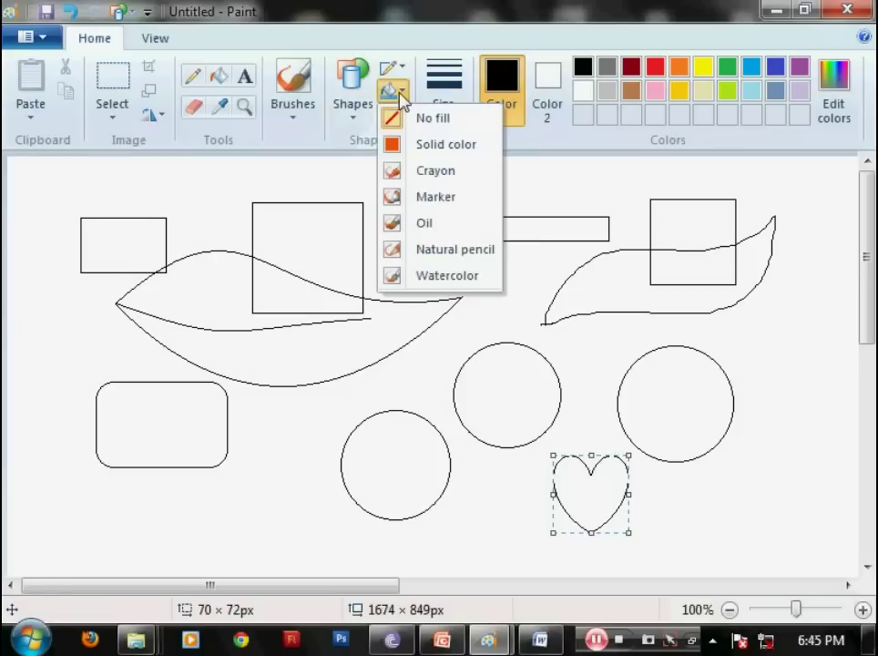
left_click(432, 182)
left_click(391, 91)
left_click(430, 146)
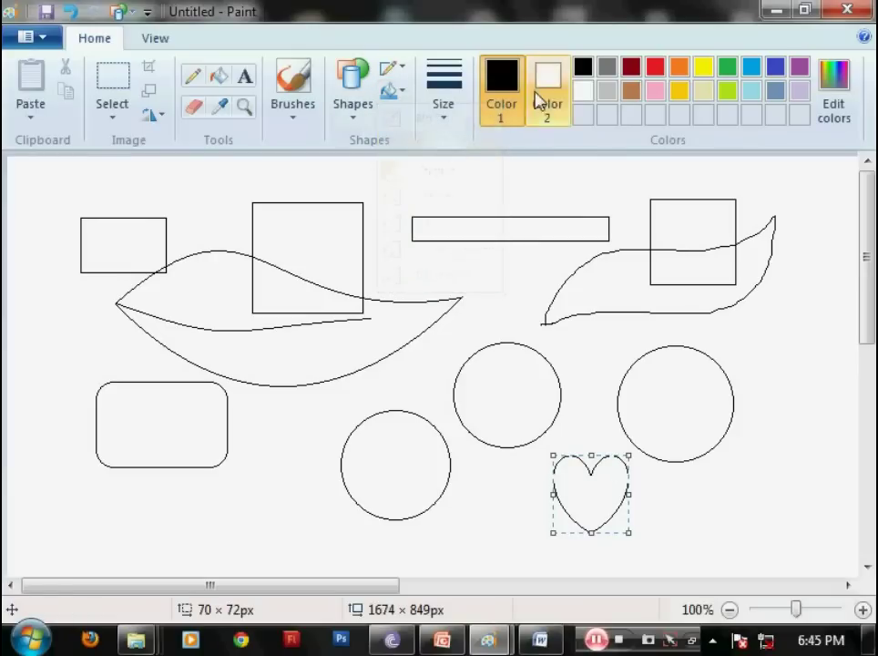
Step: Fill the inside of the heart with orange using the Fill tool
left_click(219, 77)
left_click(677, 71)
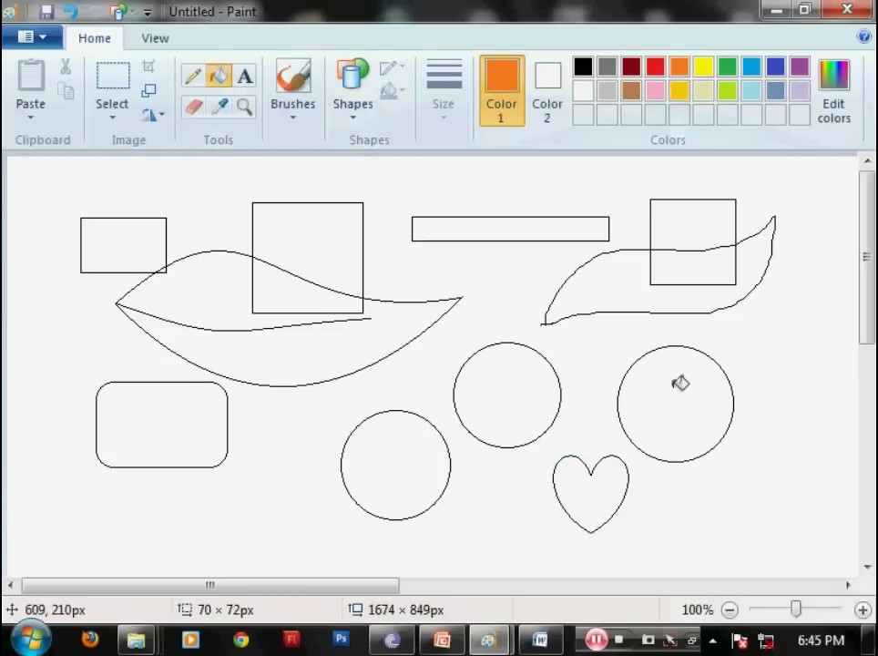
left_click(612, 466)
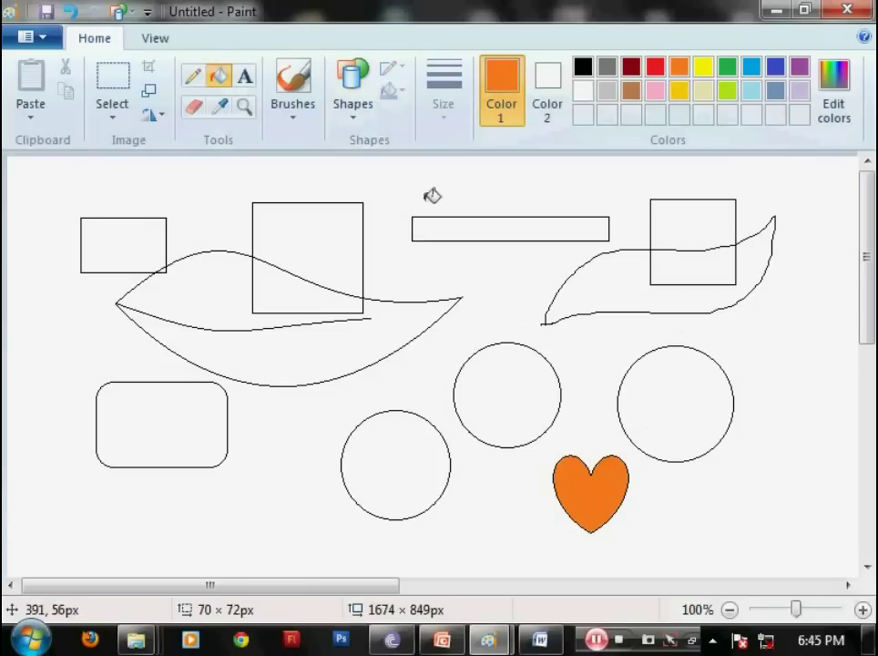
Step: Draw an orange-outlined right arrow about 152 × 45 px below the rounded rectangle
left_click(351, 100)
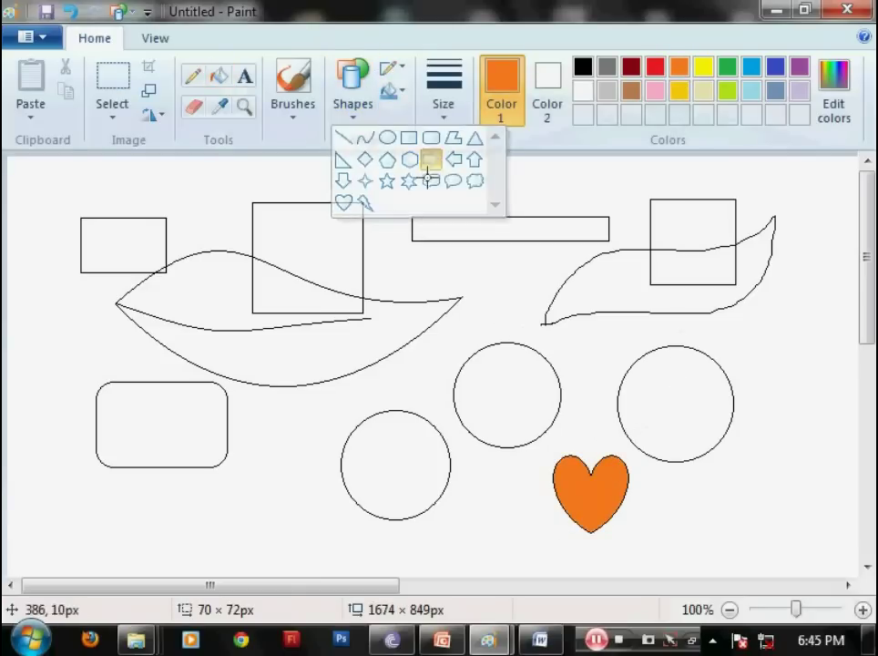
left_click(433, 160)
left_click_drag(158, 512, 324, 561)
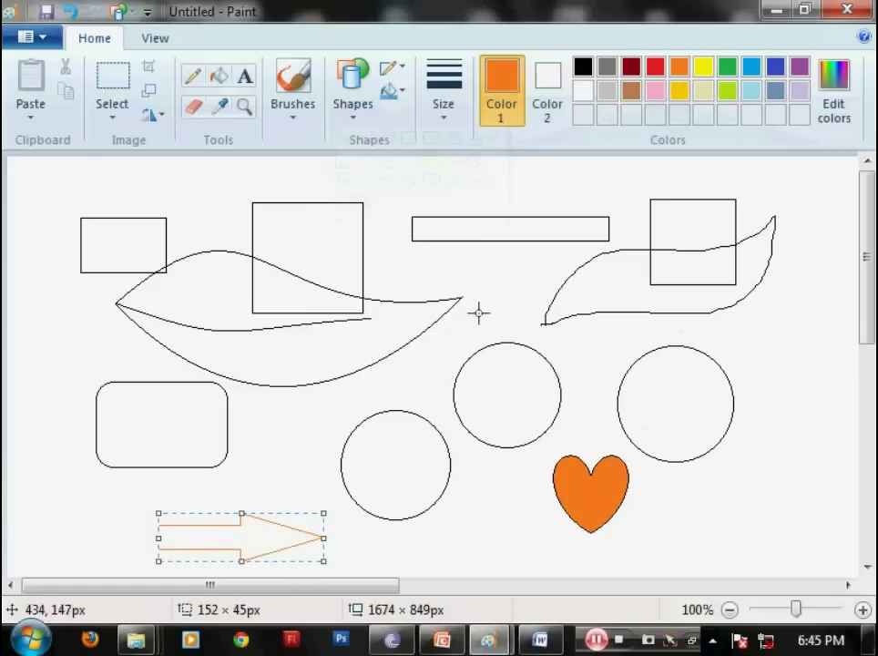
Step: Draw an orange-outlined rectangle about 86 × 77 px over the right tip of the curved leaf
left_click(351, 105)
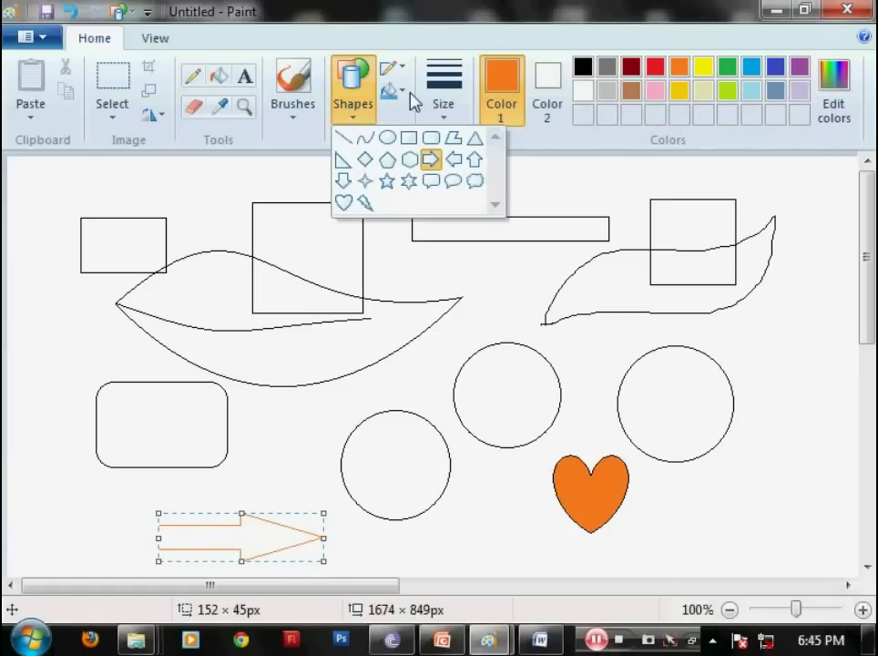
left_click(390, 91)
left_click(354, 107)
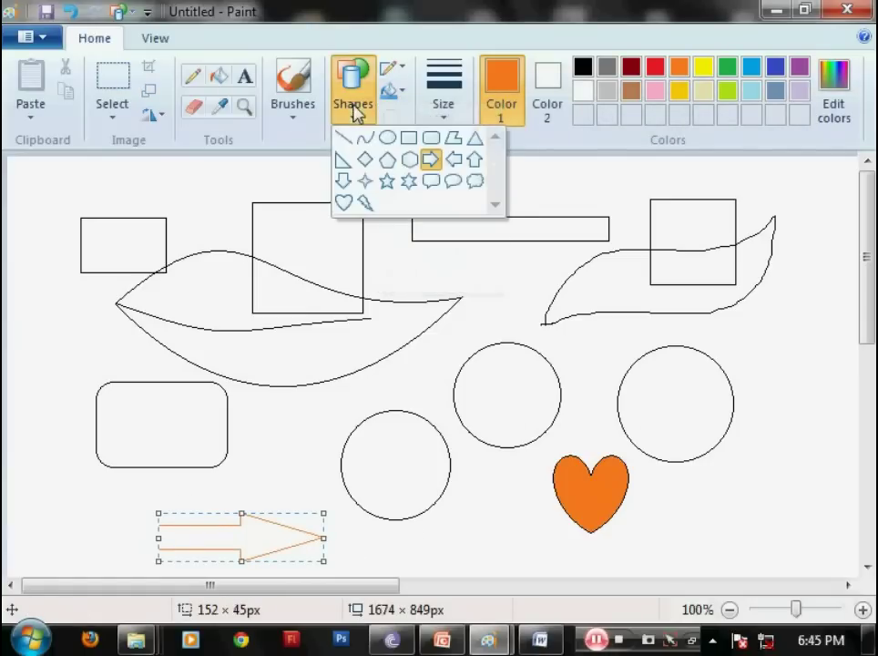
left_click(408, 138)
left_click_drag(401, 268, 494, 350)
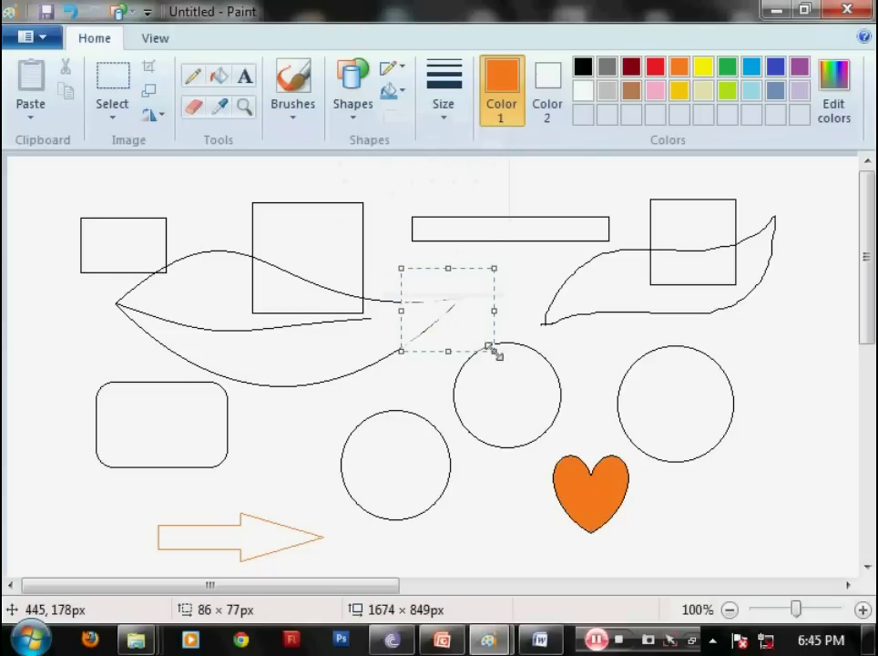
Step: Draw an orange-outlined rectangle about 89 × 79 px over the rightmost circle, solid-filled with lime as Color 2
left_click(552, 91)
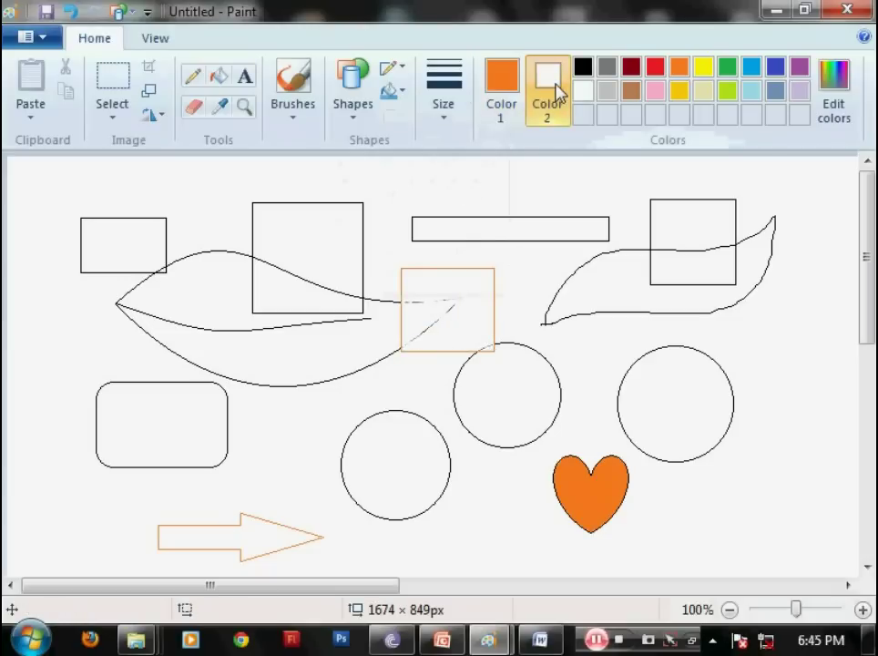
left_click(727, 91)
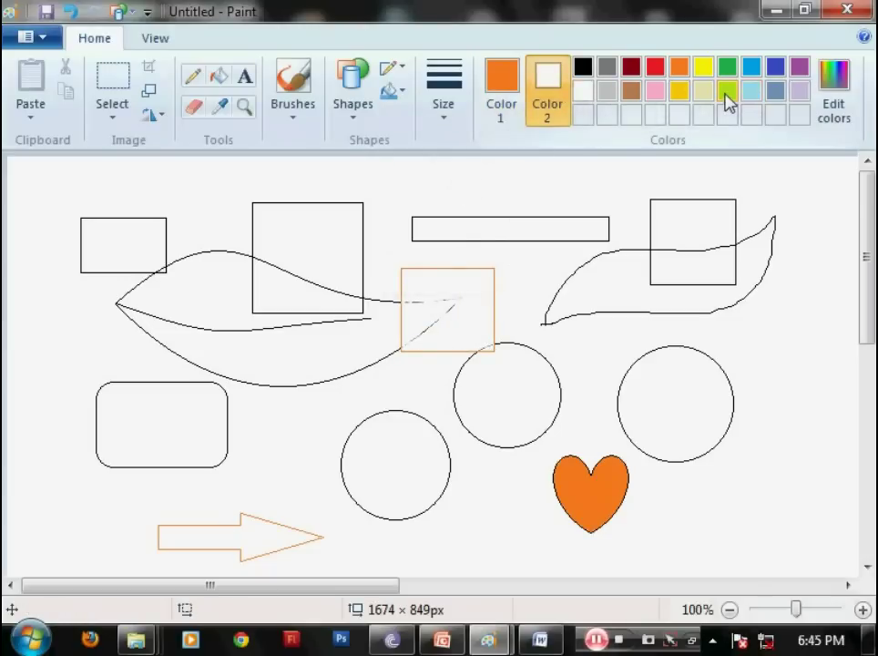
left_click(392, 91)
left_click(412, 151)
left_click(351, 100)
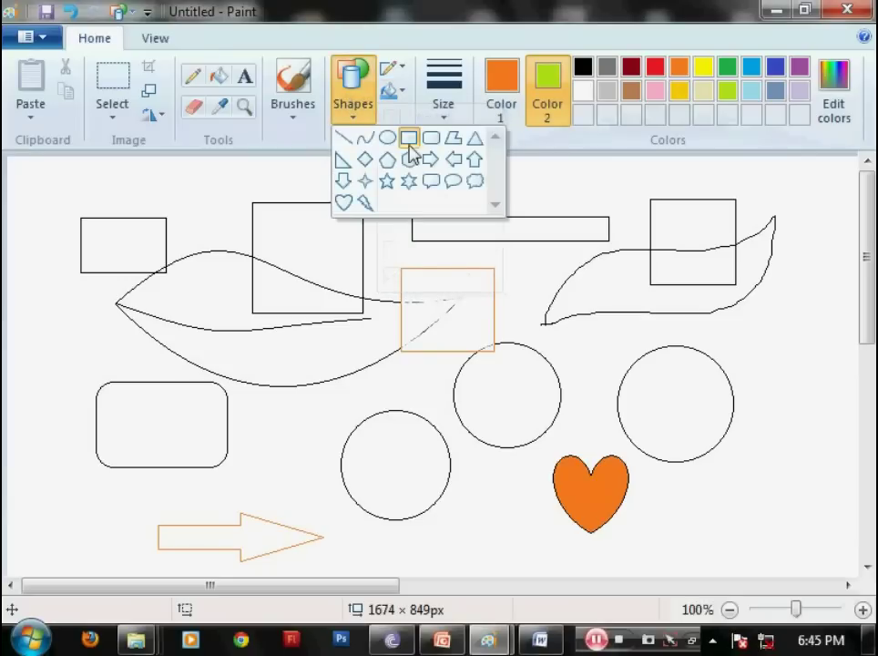
left_click(409, 140)
left_click_drag(669, 359, 765, 443)
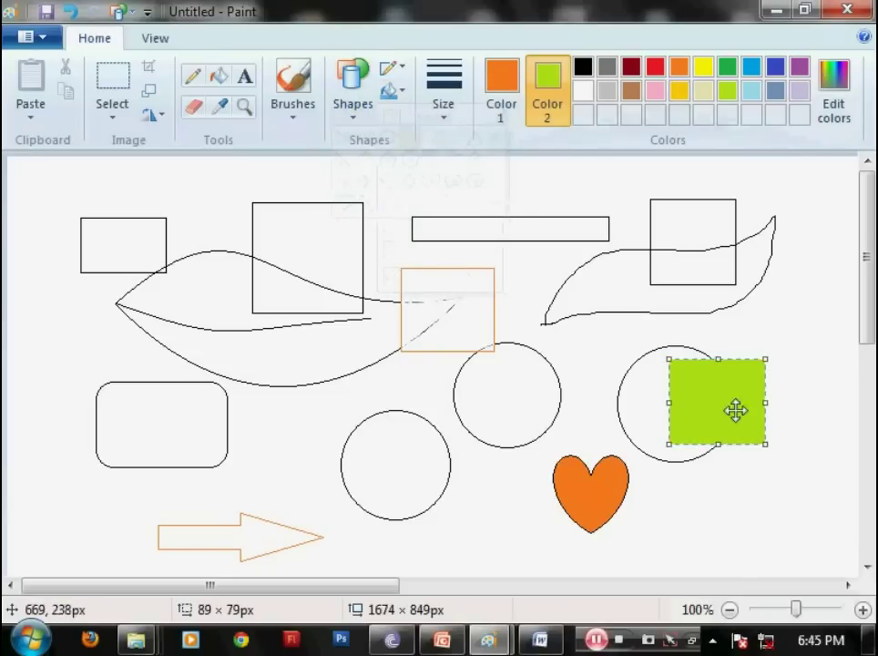
Step: Draw three more filled rectangles: orange about 88 × 75 px, lime about 157 × 108 px, and orange about 114 × 73 px
left_click_drag(720, 472, 814, 551)
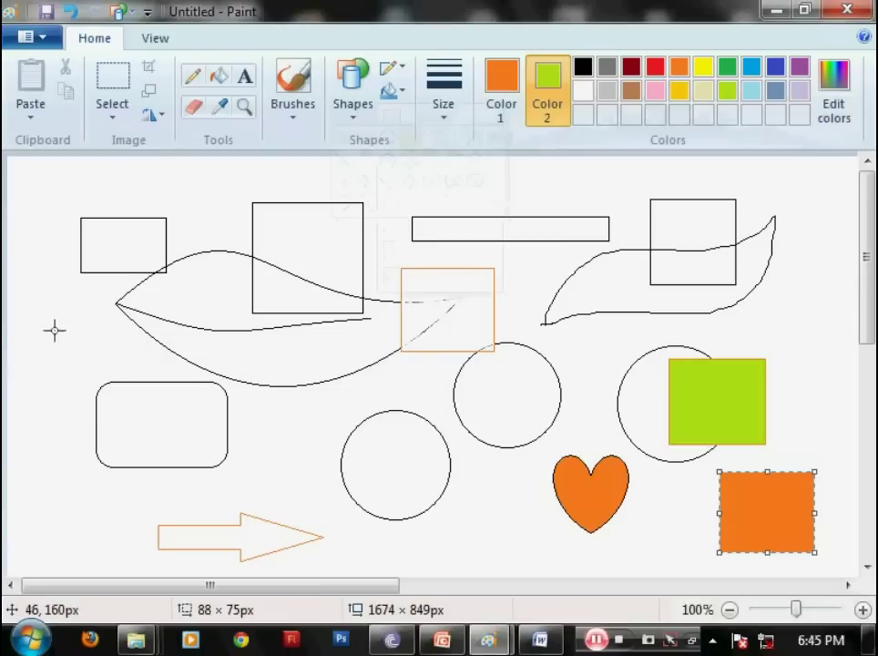
left_click_drag(41, 319, 213, 436)
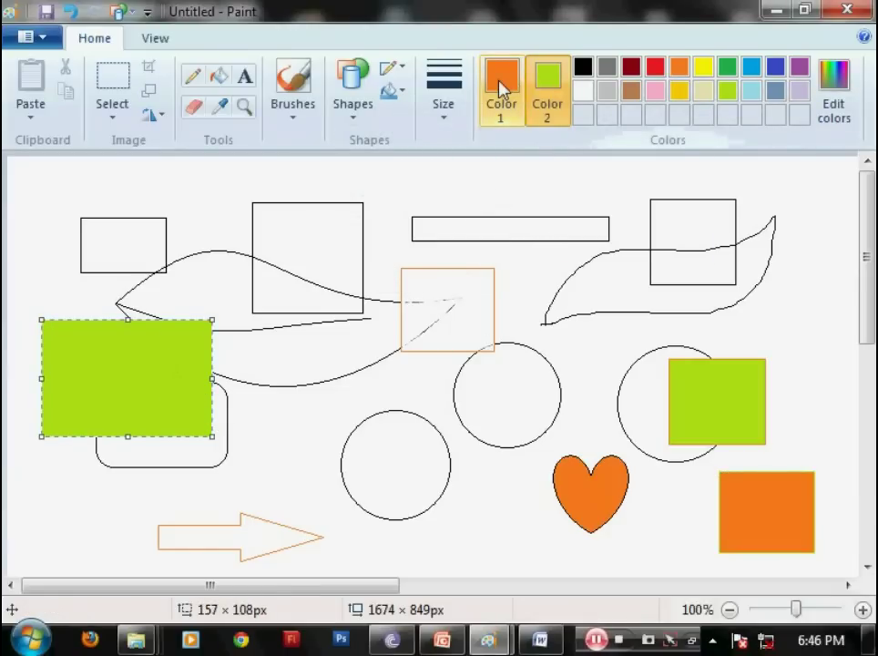
left_click_drag(276, 398, 401, 478)
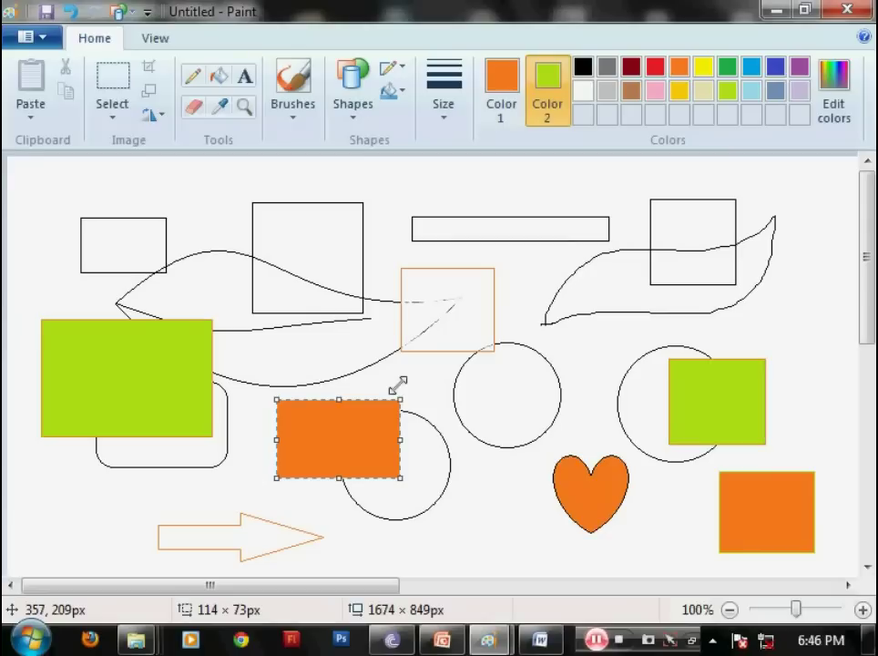
Step: Draw a lime-filled, orange-outlined cloud callout about 126 × 92 px over the left half of the freehand leaf
left_click(399, 71)
left_click(401, 72)
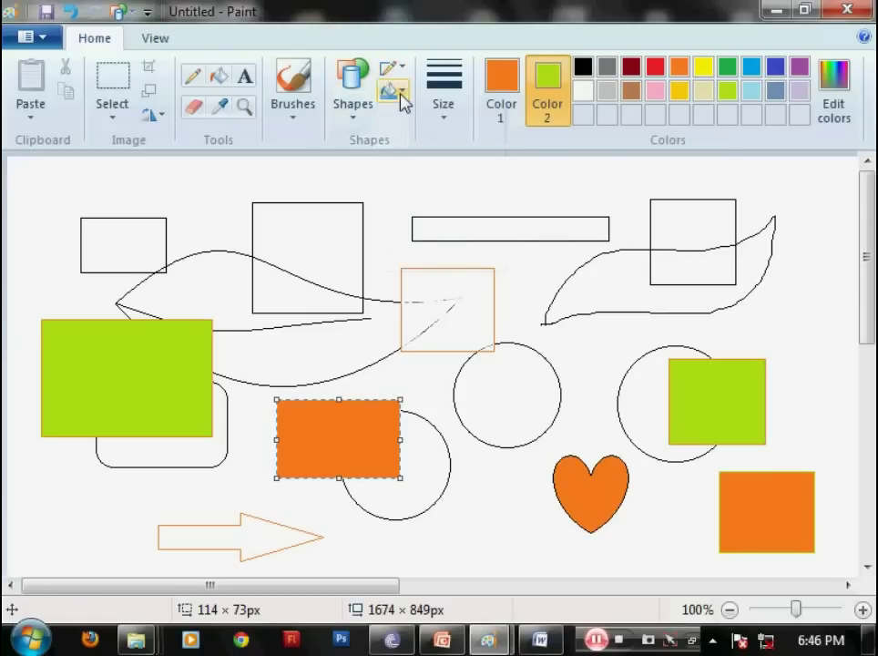
left_click(358, 111)
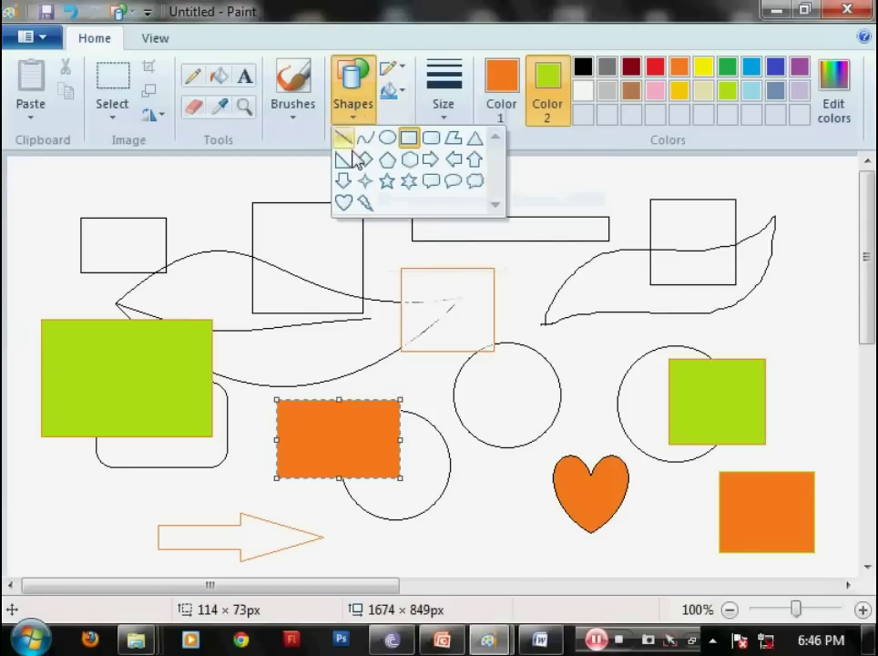
left_click(474, 181)
left_click_drag(529, 225, 665, 321)
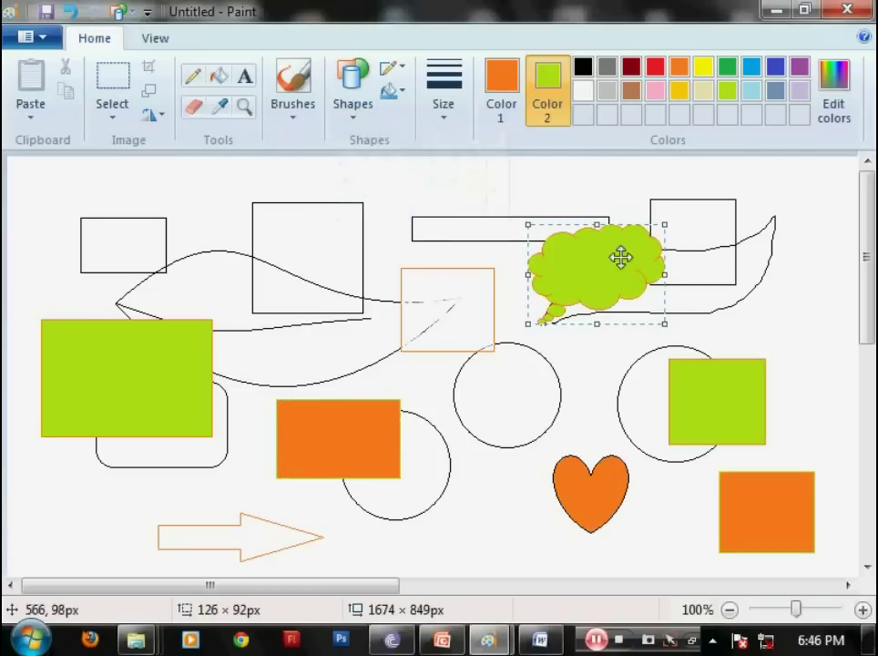
Step: Change the cloud callout's fill to pink through Color 2 and deselect it
left_click(341, 116)
left_click(432, 28)
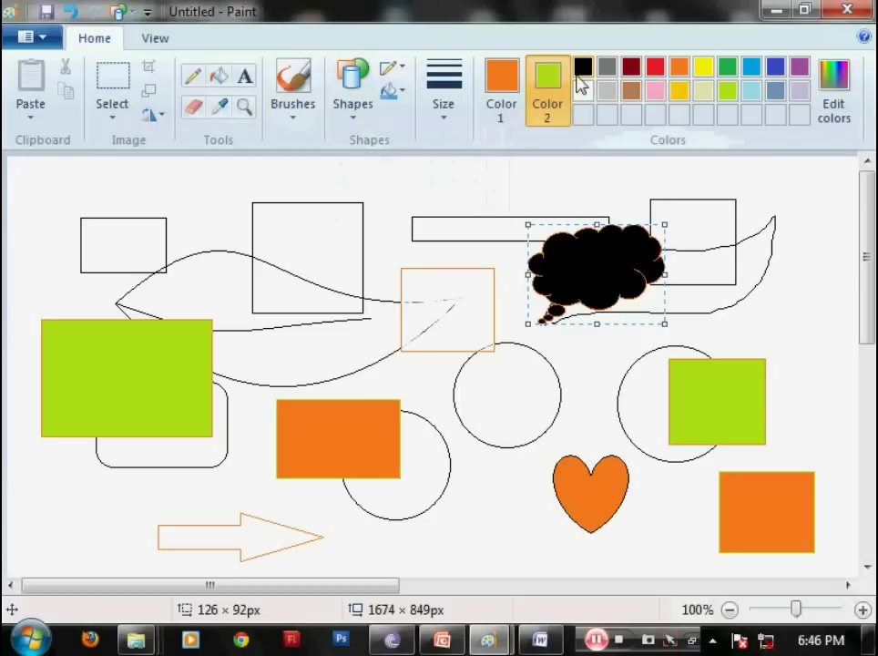
left_click(655, 90)
left_click(787, 197)
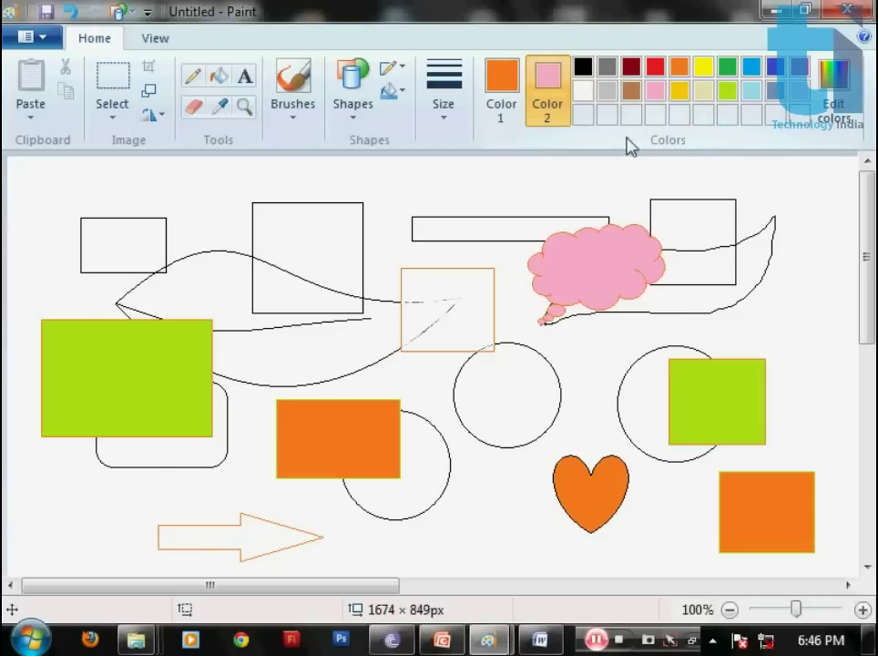
Step: Mix a dark golden colour with hue 32, saturation 197 and luminosity 96, and add it to the custom colors
left_click(840, 87)
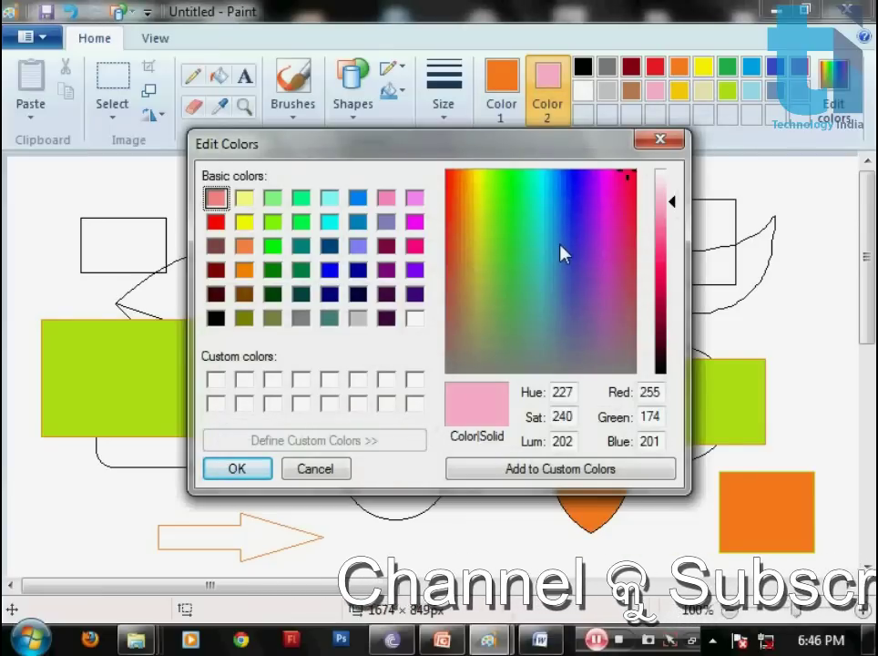
left_click(472, 216)
left_click(469, 213)
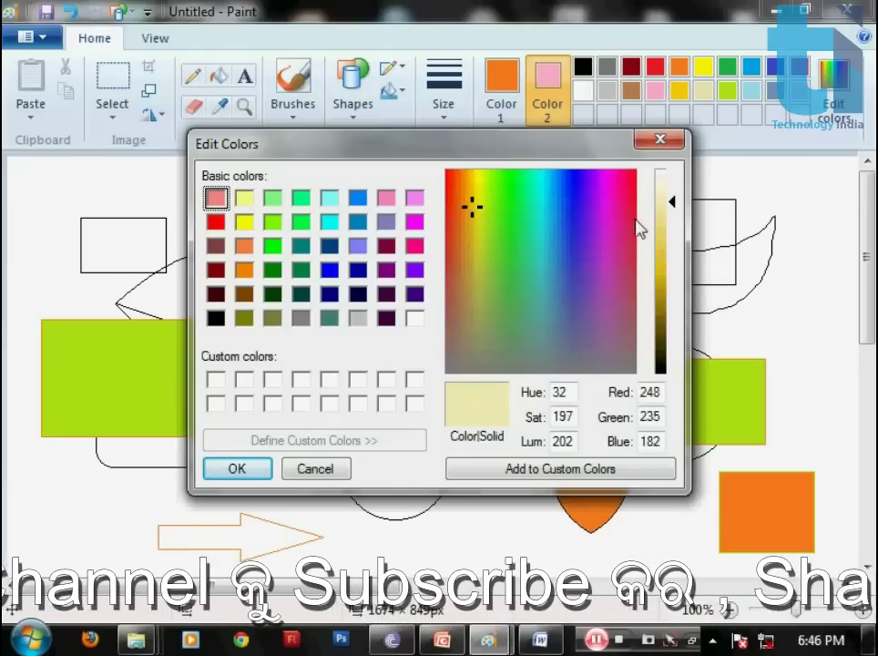
left_click_drag(659, 245, 670, 300)
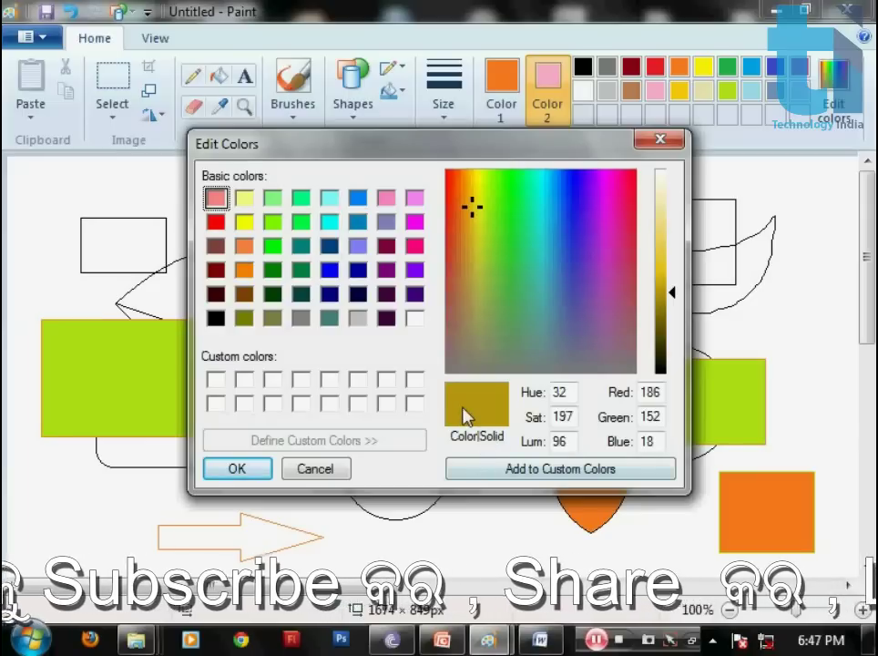
left_click(534, 470)
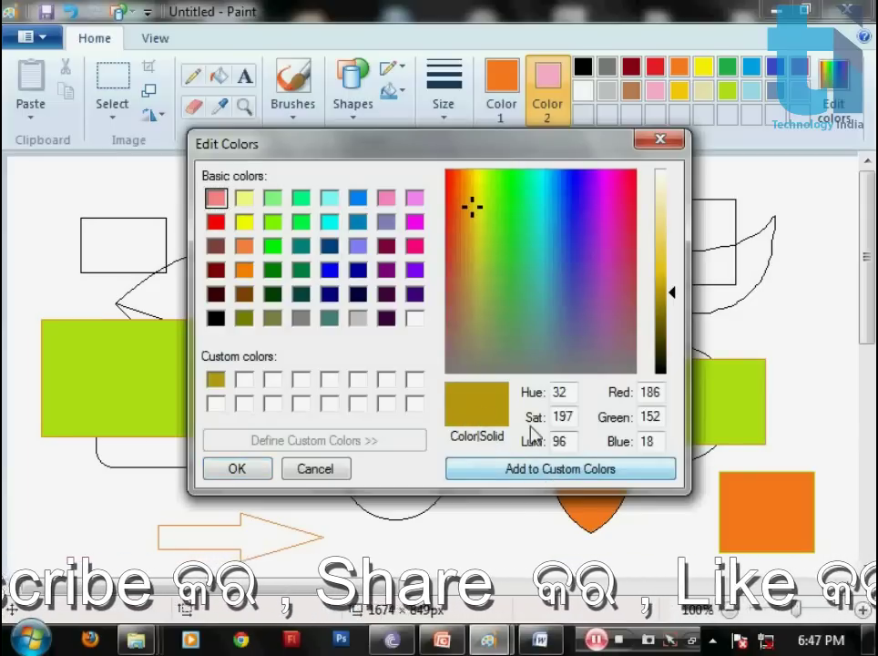
Step: Apply the custom dark golden colour as Color 2 and draw a cloud callout about 105 × 92 px below the pink cloud
left_click(248, 468)
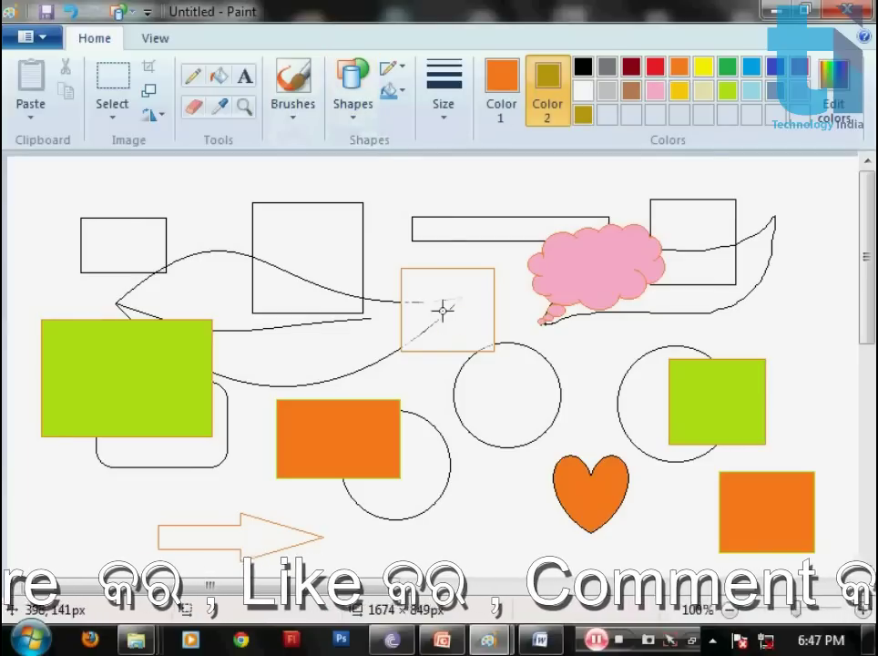
left_click_drag(442, 310, 557, 409)
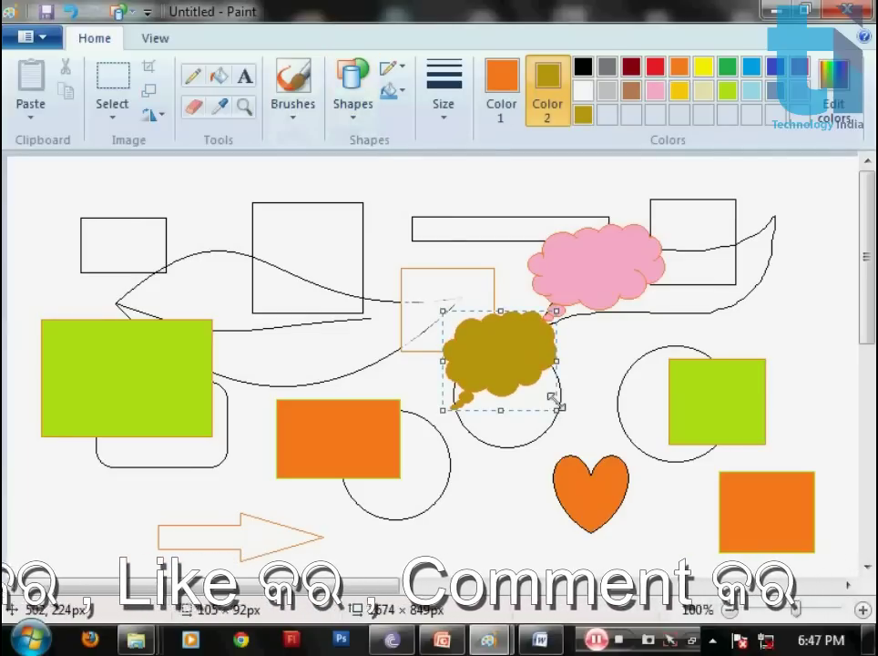
left_click(598, 391)
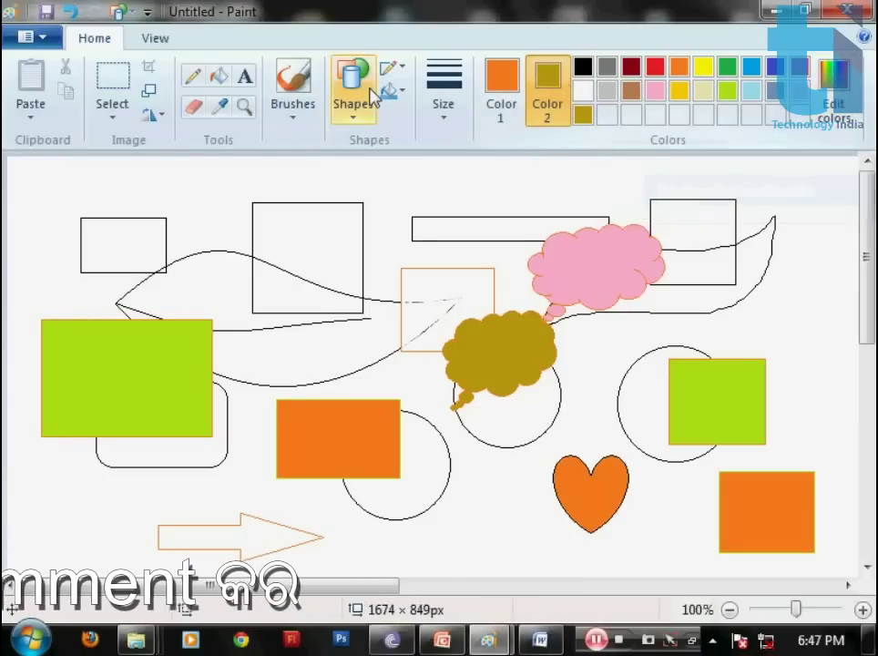
Step: Add the text "JAI SRI RAM" above the pink cloud with the Text tool
left_click(244, 80)
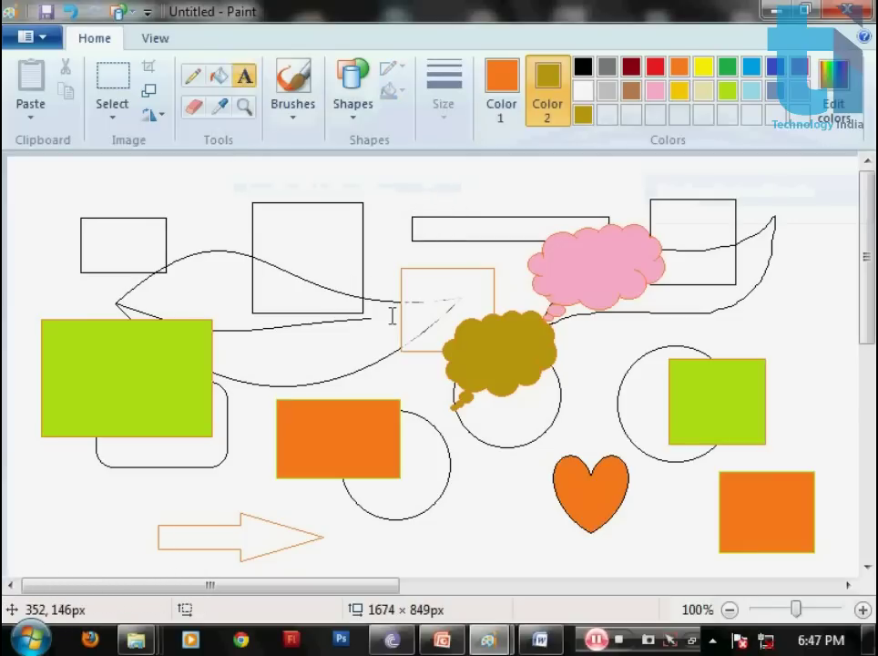
left_click(432, 189)
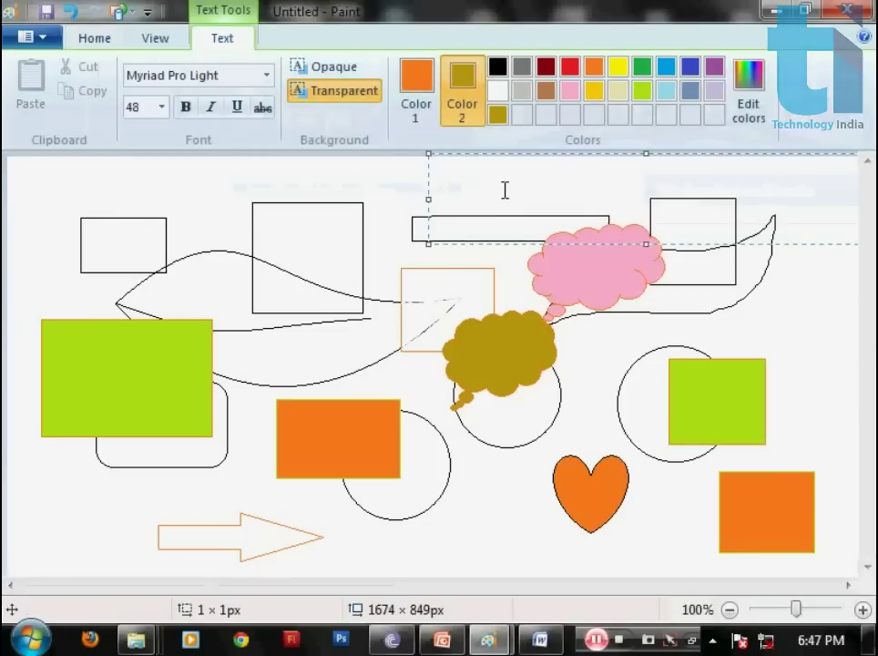
type("JAI SRI RAM")
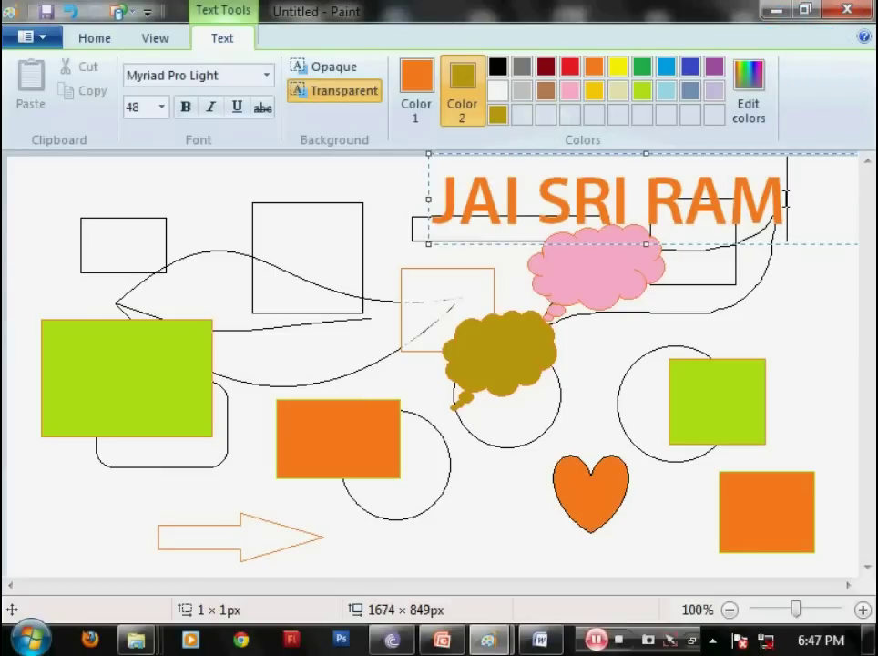
Step: Change the JAI SRI RAM text to the SHREE-ENG-0021 font at size 24
left_click_drag(757, 197, 430, 201)
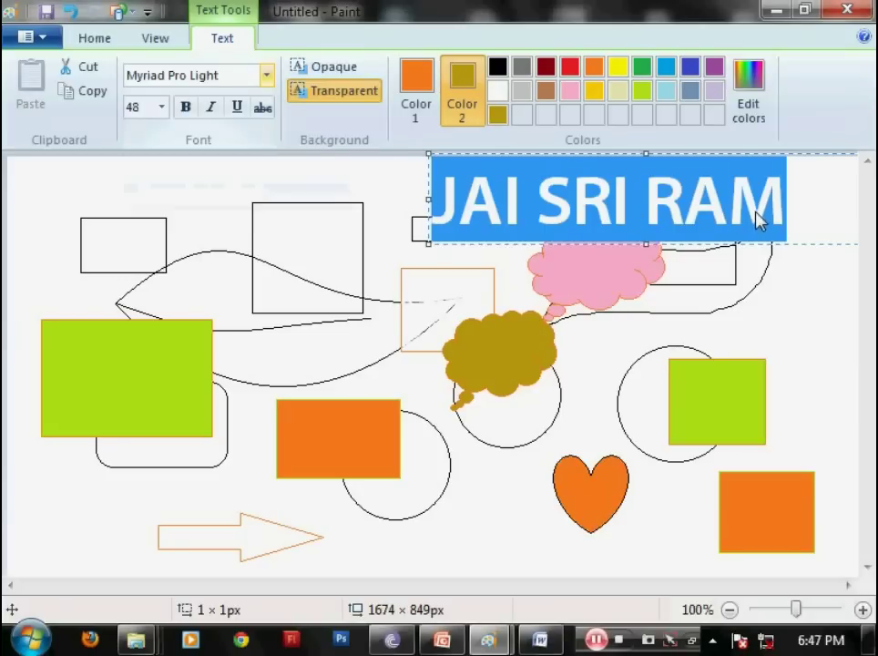
left_click(266, 75)
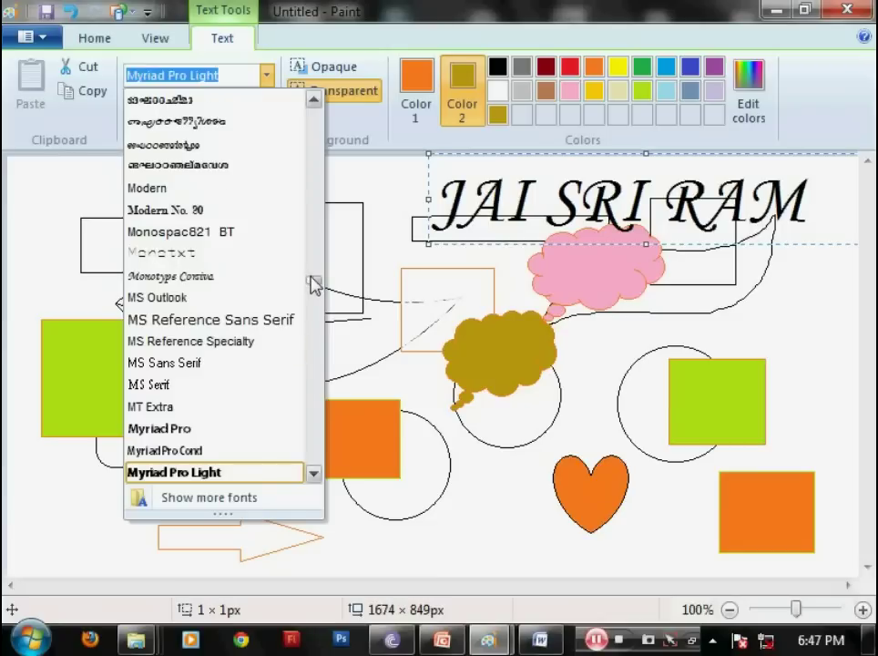
left_click_drag(315, 285, 314, 324)
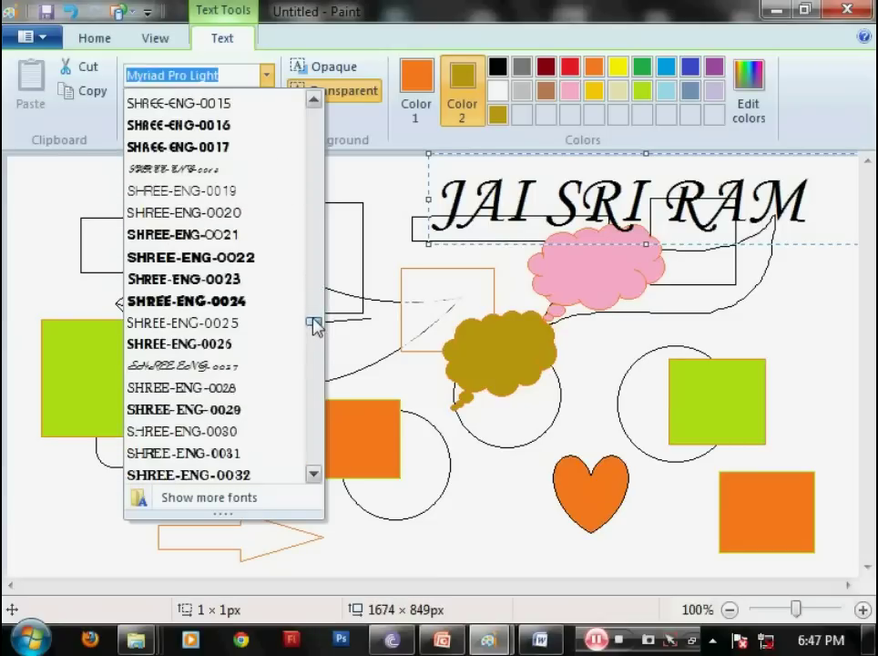
left_click(244, 235)
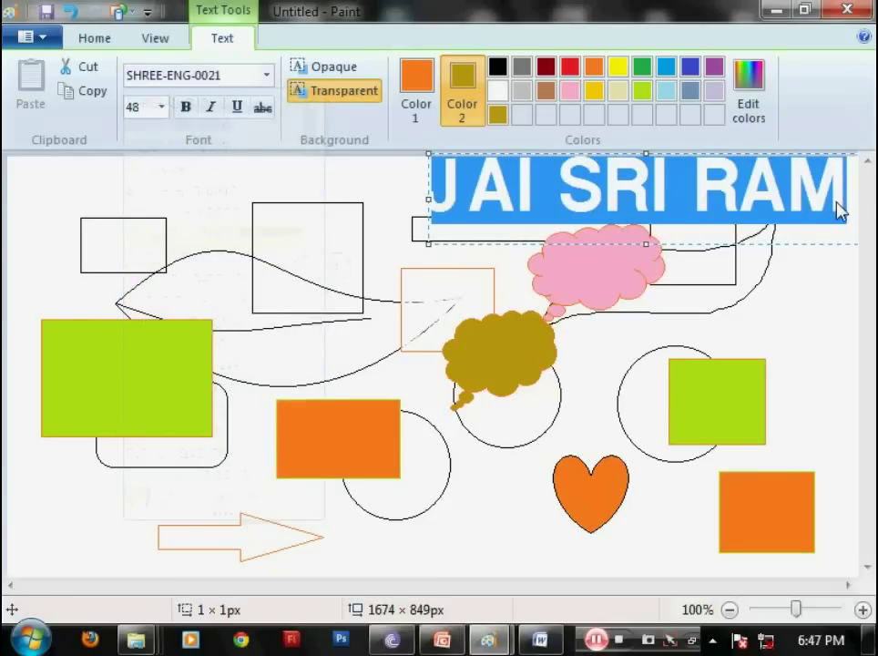
left_click(162, 107)
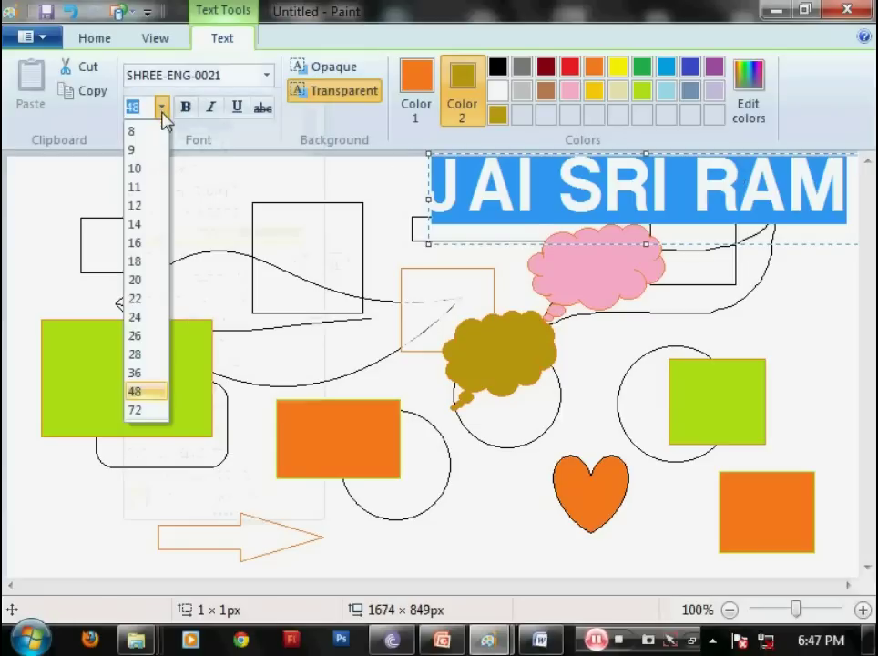
left_click(139, 318)
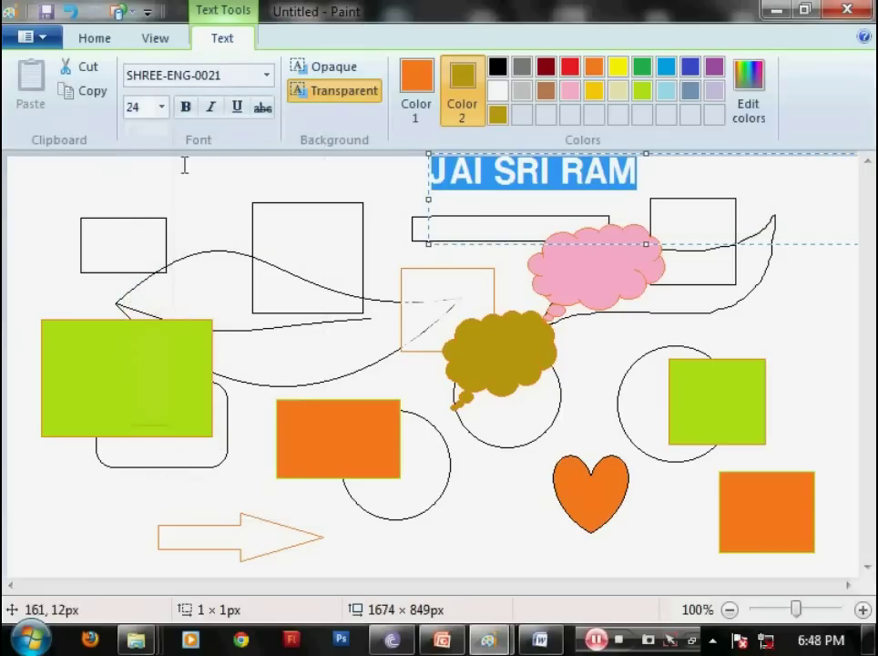
Step: Try bold, italic, underline and strikethrough on the JAI SRI RAM text and remove all four styles again
left_click(185, 107)
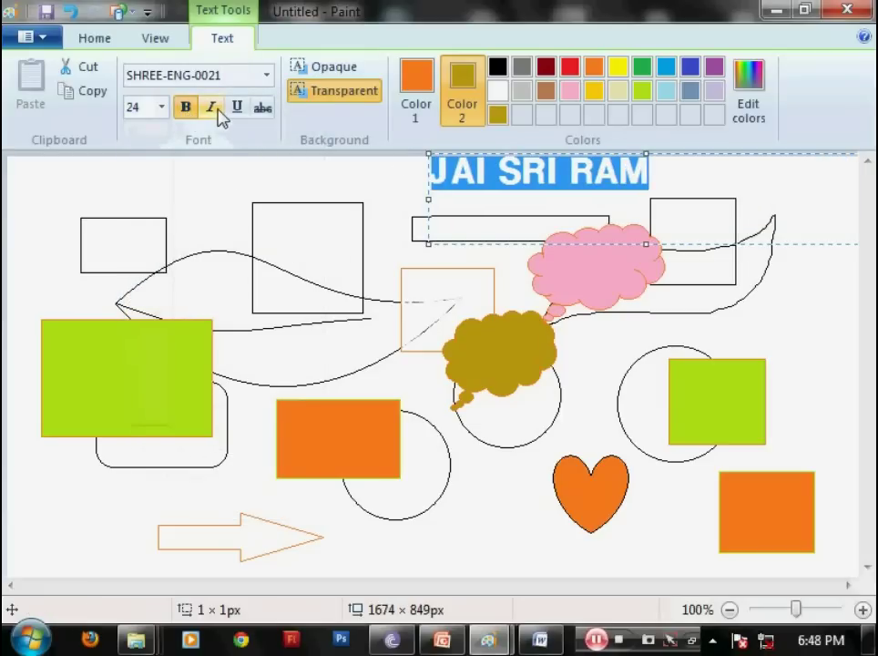
left_click(209, 109)
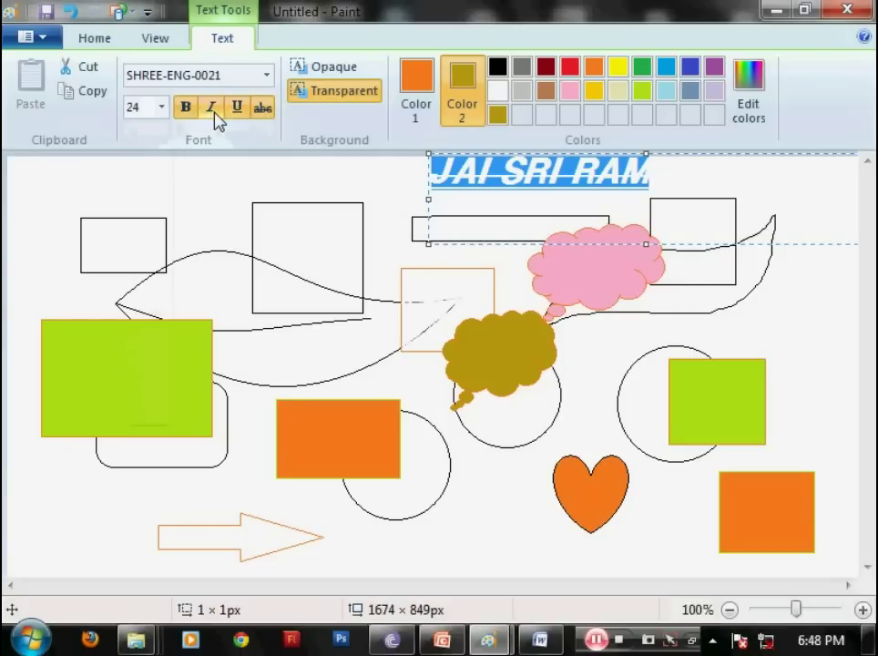
left_click(185, 110)
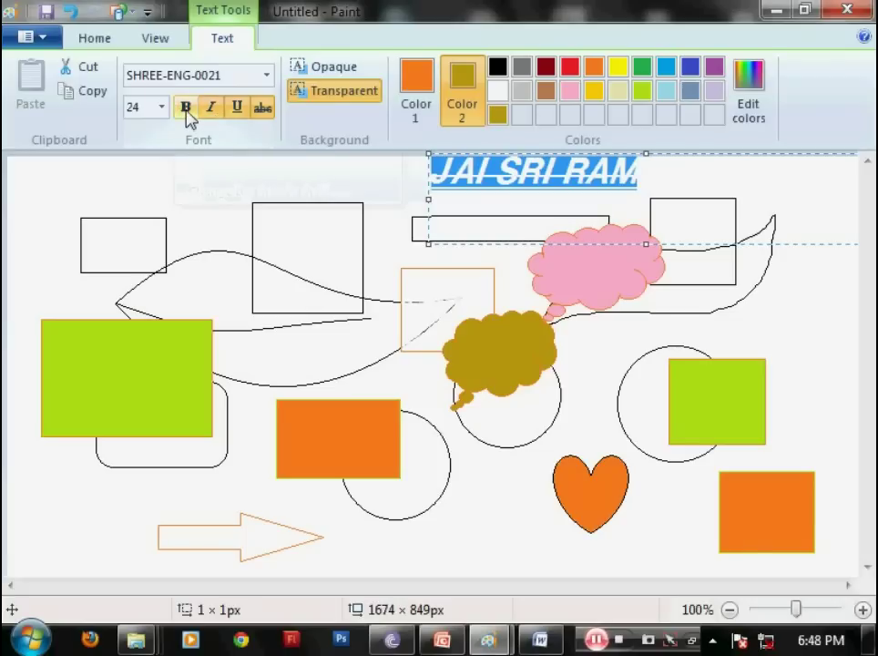
left_click(210, 108)
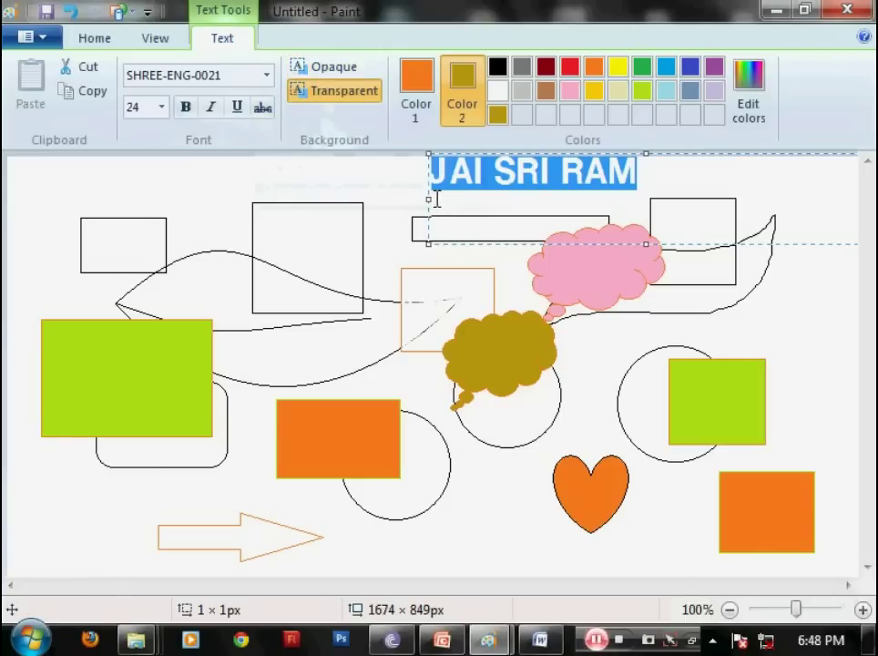
Step: Try an opaque text background, switch back to transparent, and commit the JAI SRI RAM text to the canvas
left_click(305, 73)
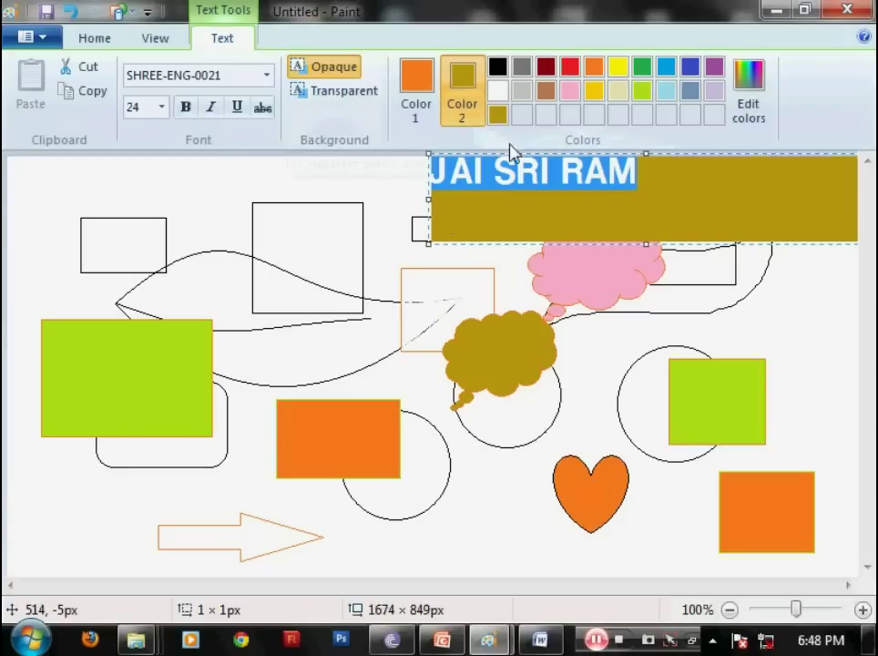
left_click(343, 95)
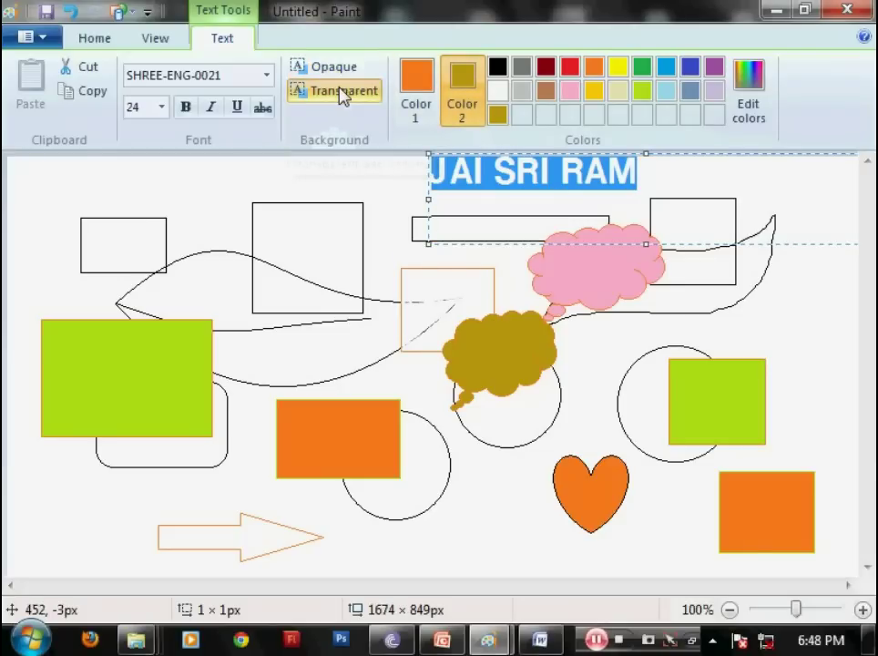
left_click(399, 176)
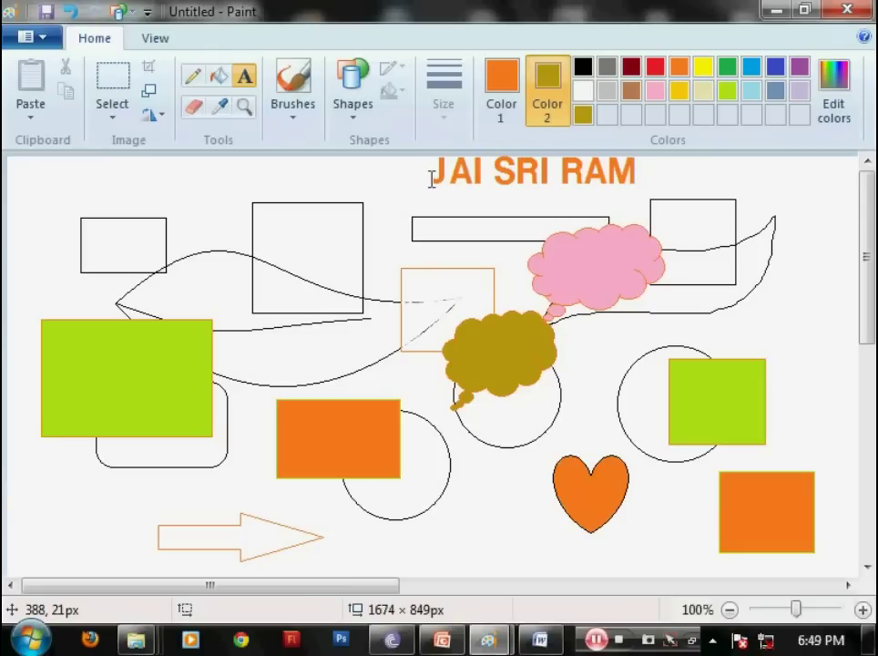
Step: Magnify the upper part of the drawing in stages up to 600% with the Magnifier
left_click(245, 106)
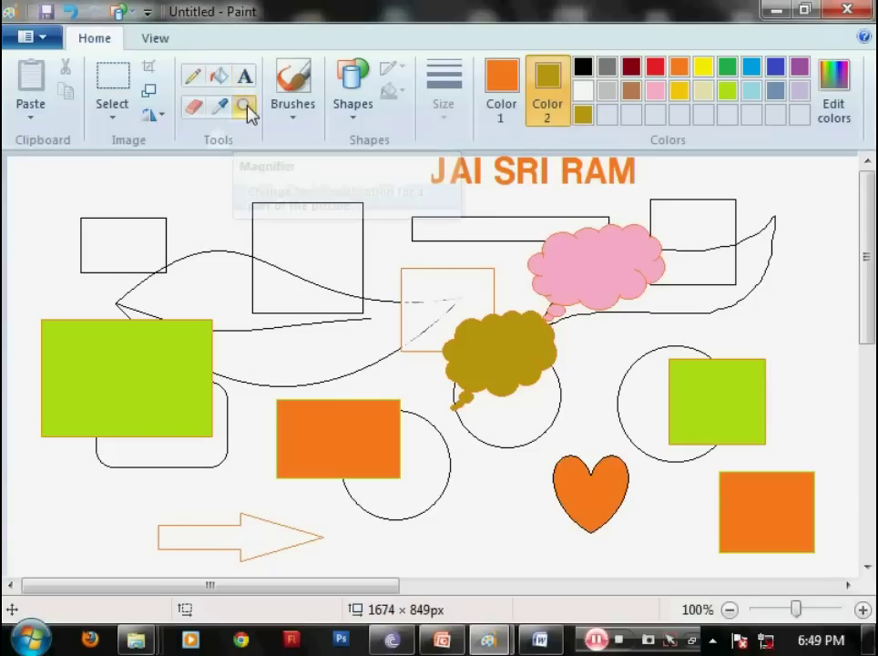
left_click(435, 211)
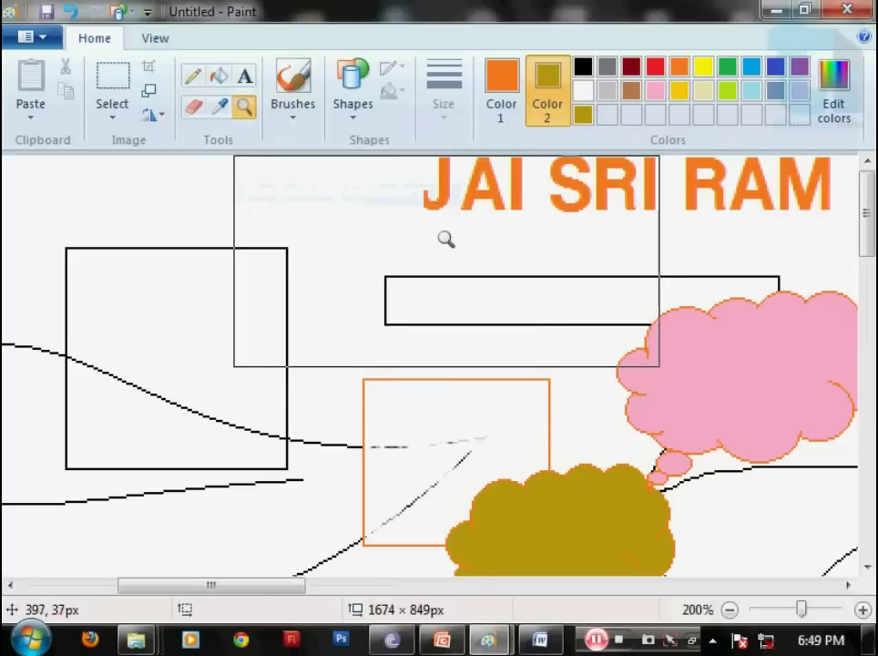
left_click(599, 220)
left_click(602, 223)
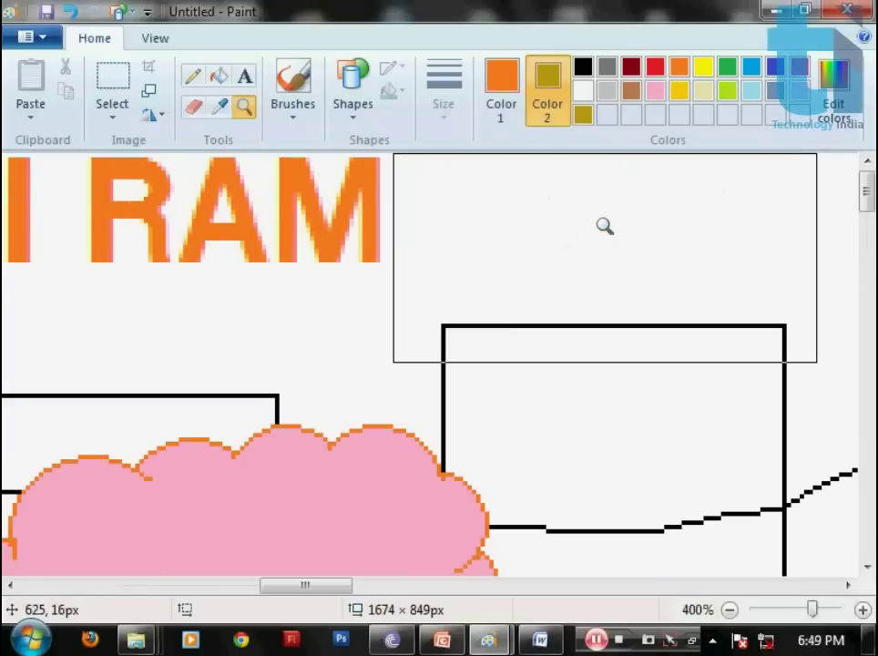
left_click(599, 238)
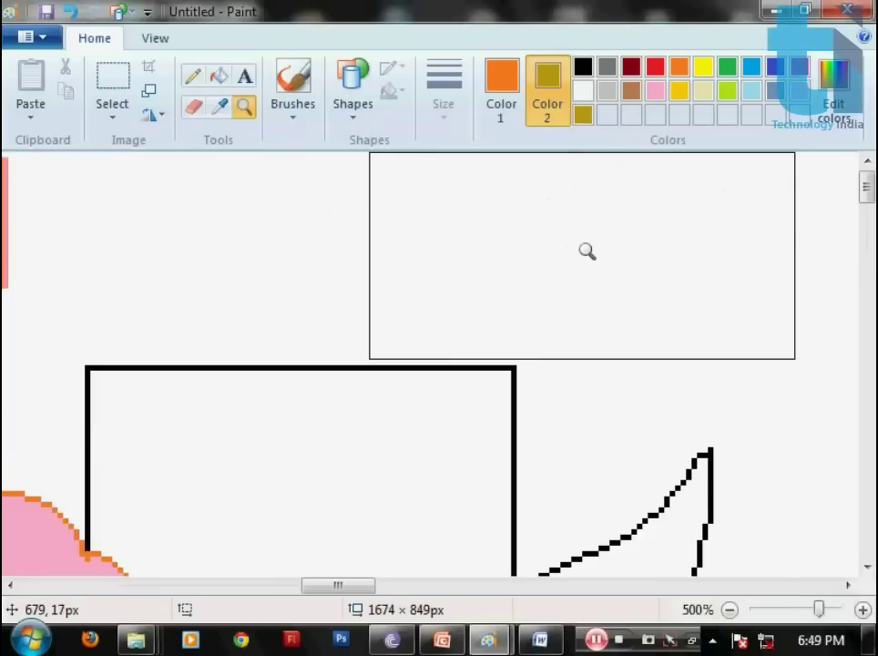
left_click(586, 251)
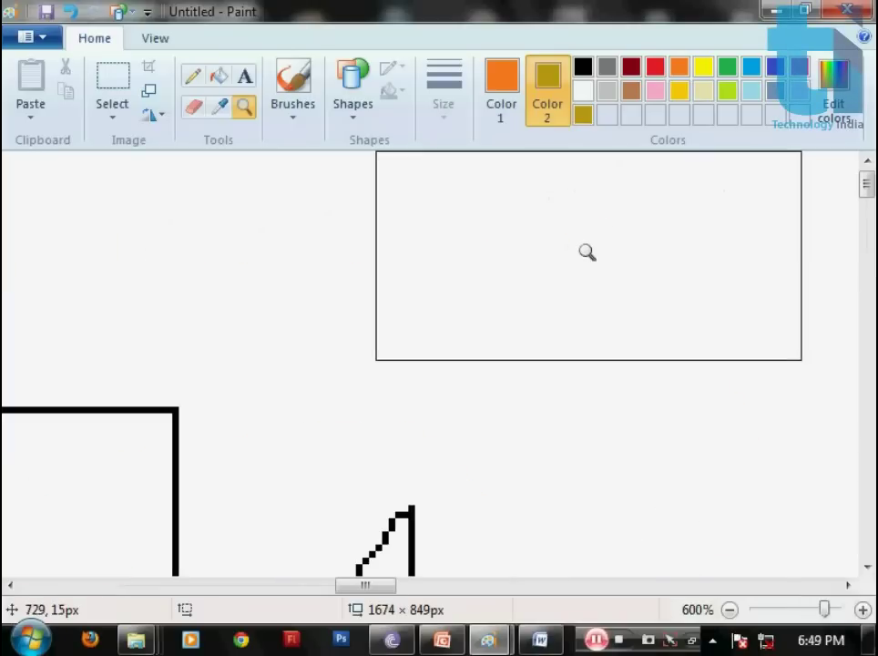
Step: Reset the zoom to 100% and try zooming in and back out one level
left_click(155, 39)
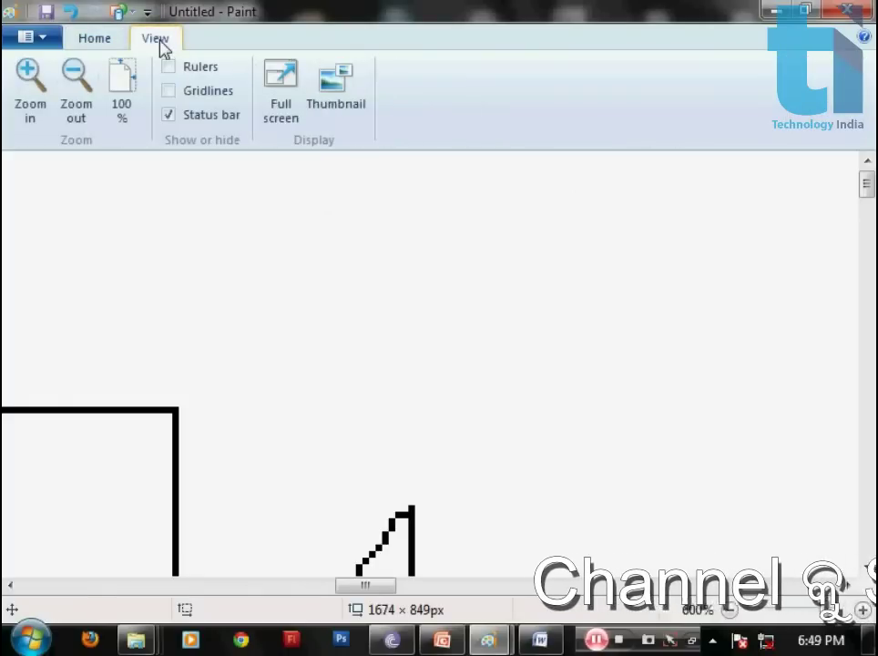
left_click(126, 95)
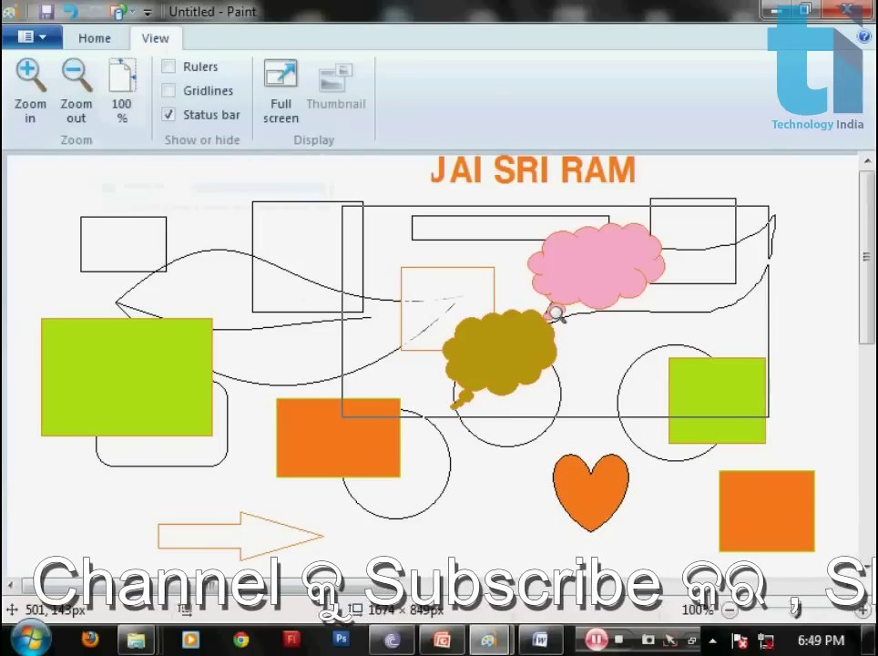
left_click(94, 41)
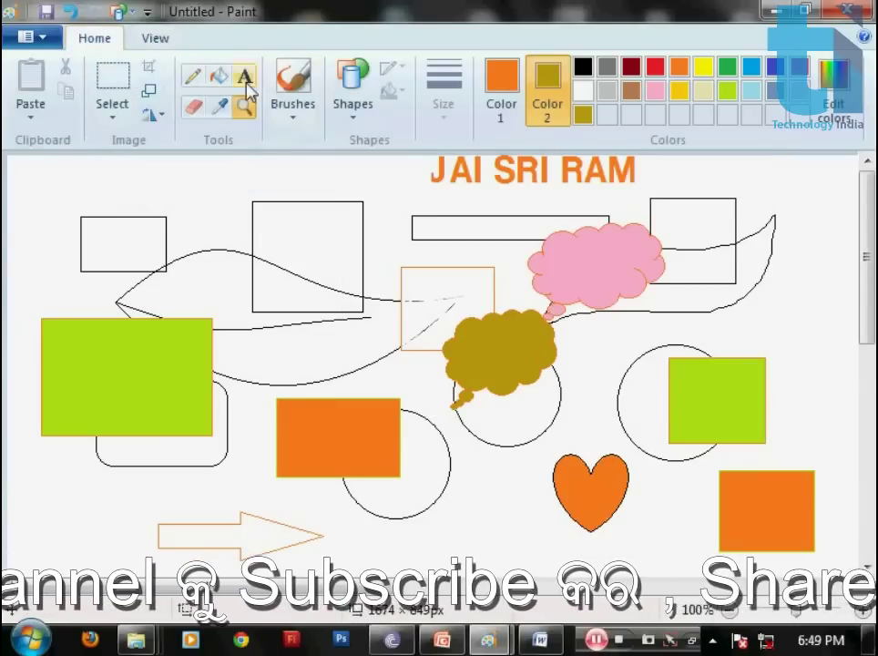
left_click(155, 38)
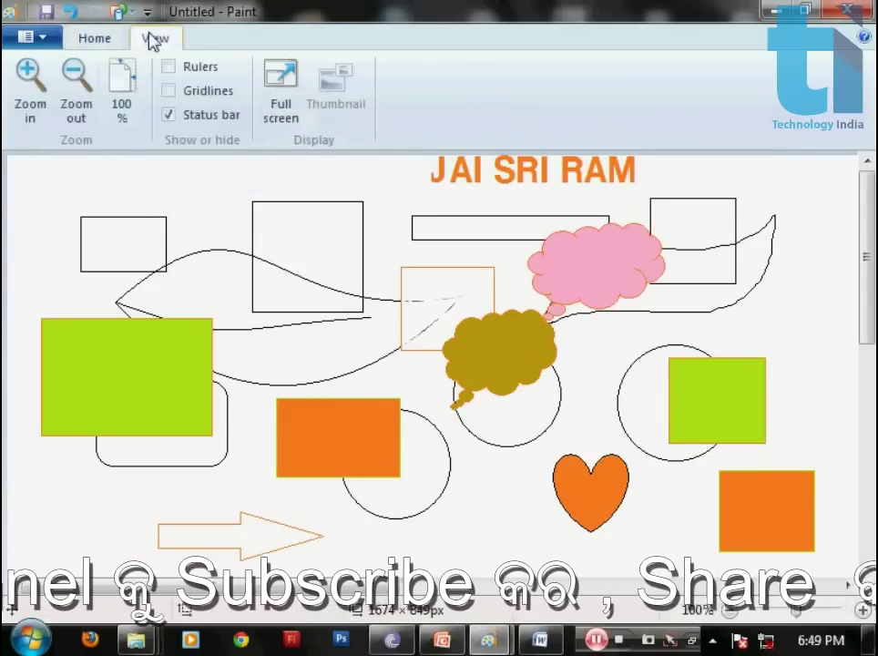
left_click(27, 86)
left_click(76, 84)
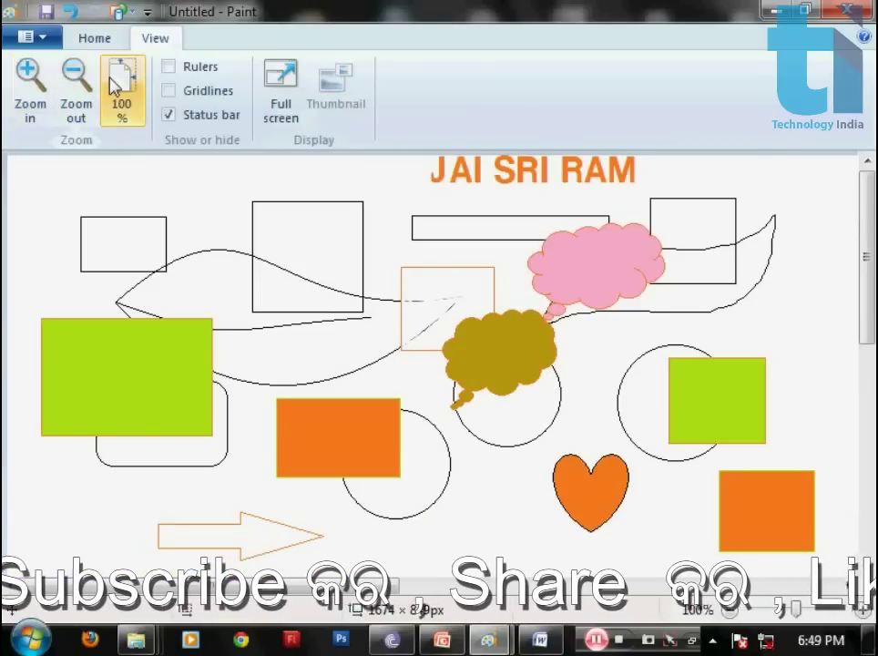
Step: Show and hide the rulers and the gridlines, and turn the status bar off and on again
left_click(179, 73)
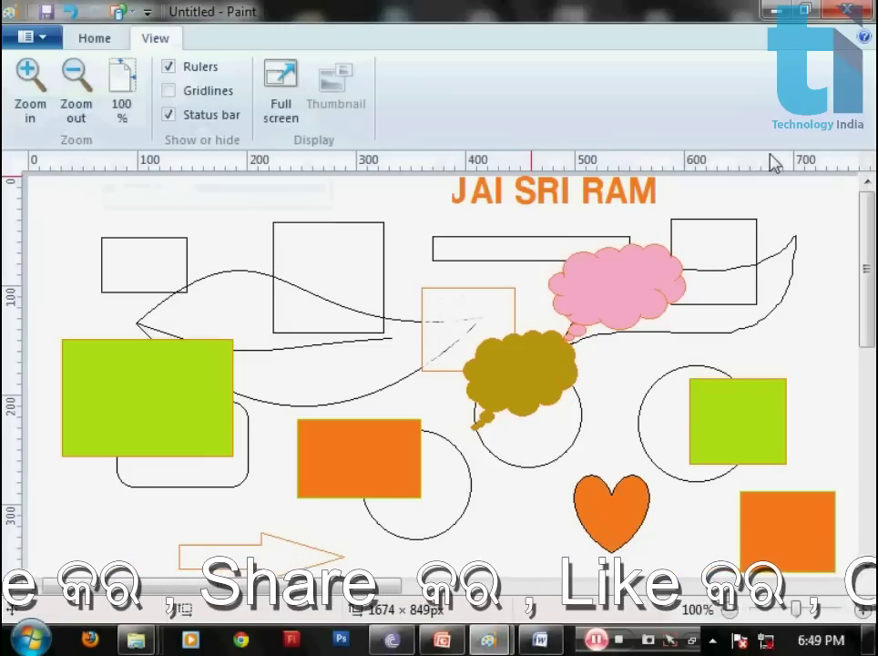
left_click(180, 68)
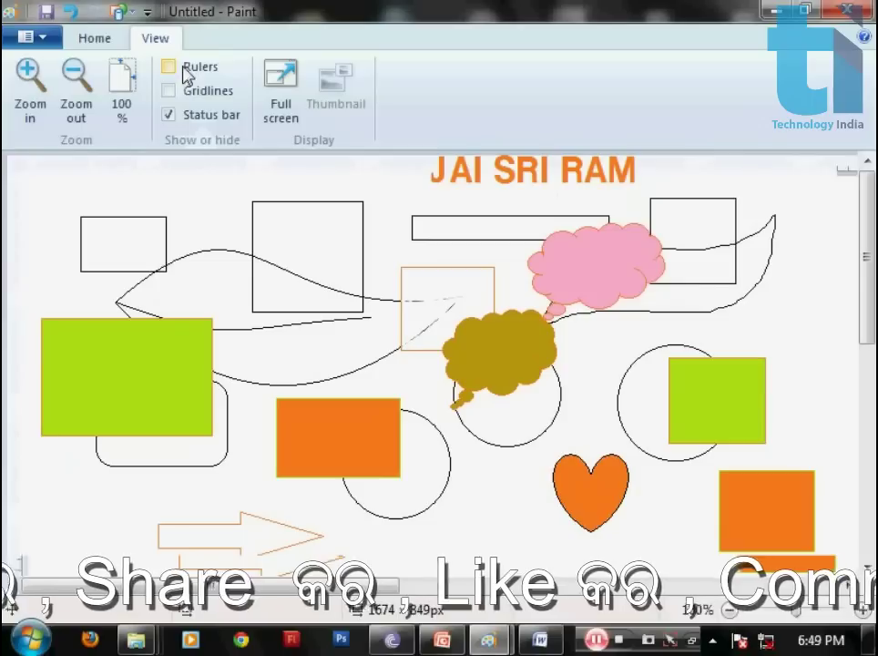
left_click(189, 98)
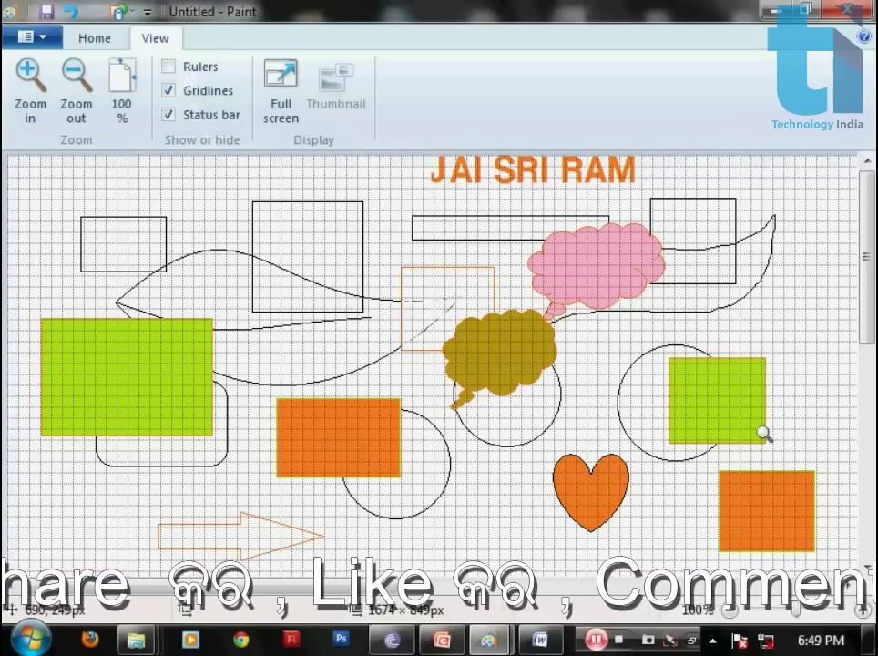
left_click(208, 92)
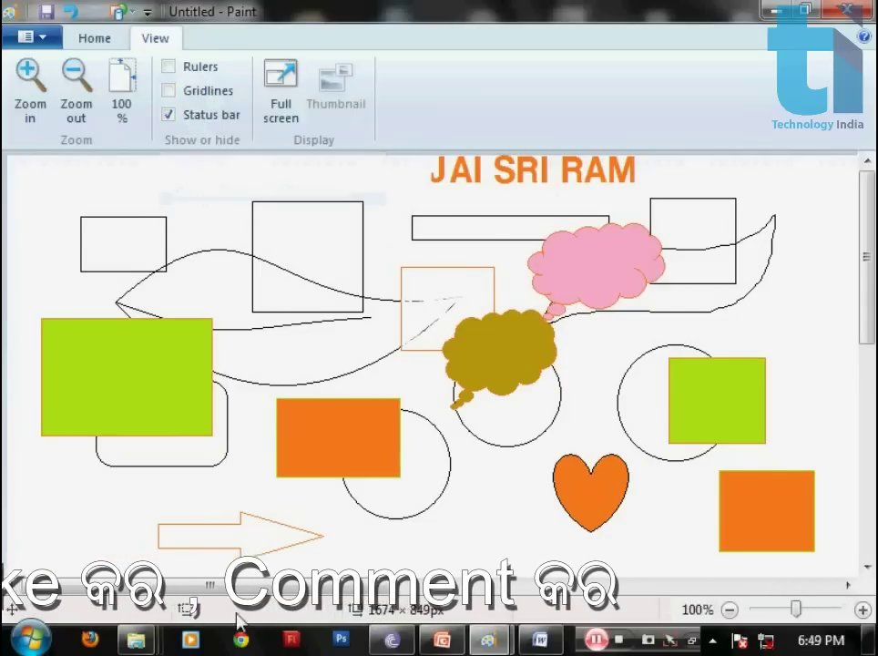
left_click(212, 116)
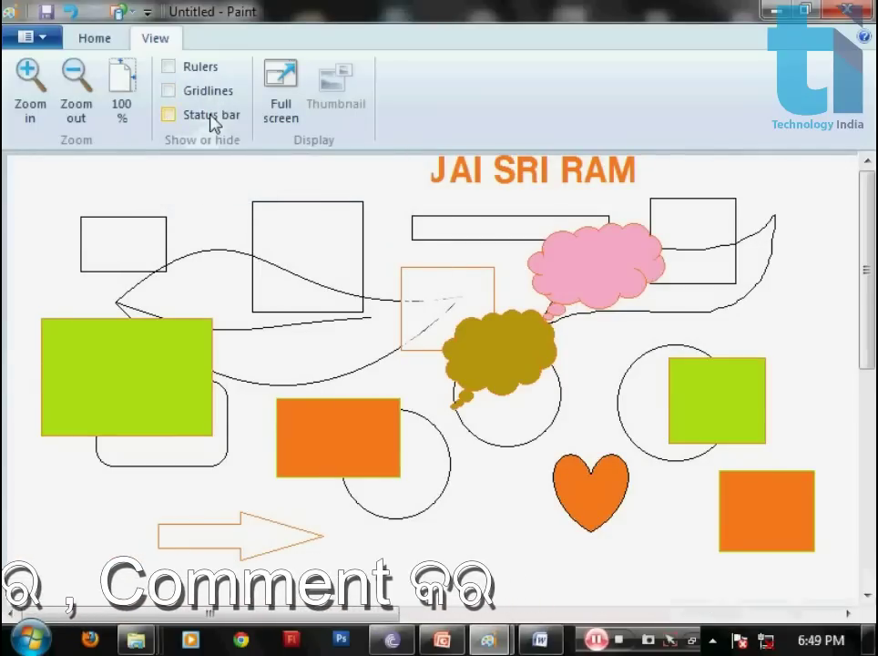
left_click(211, 116)
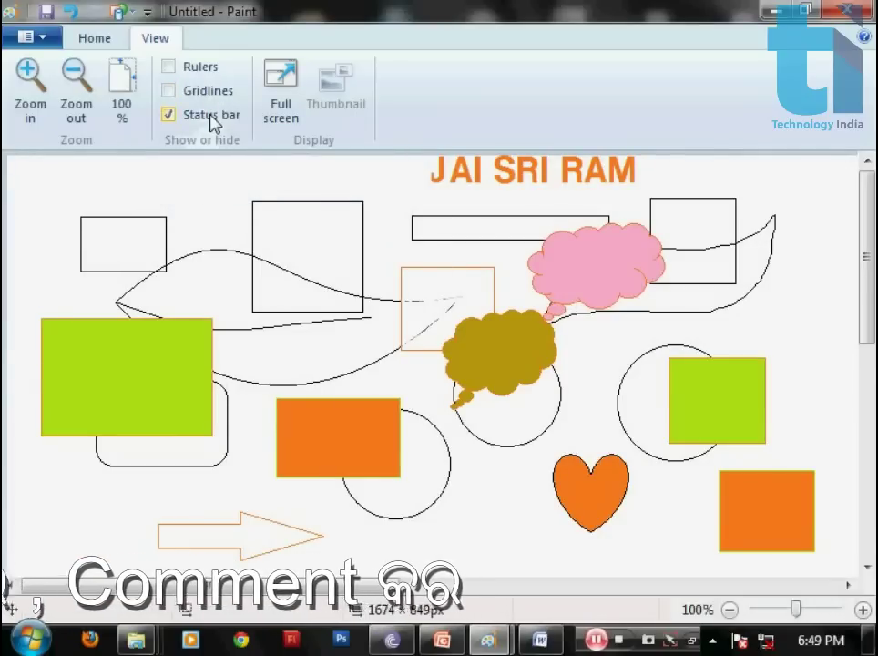
Step: View the picture in full screen, exit that view, and return to the drawing tools
left_click(276, 107)
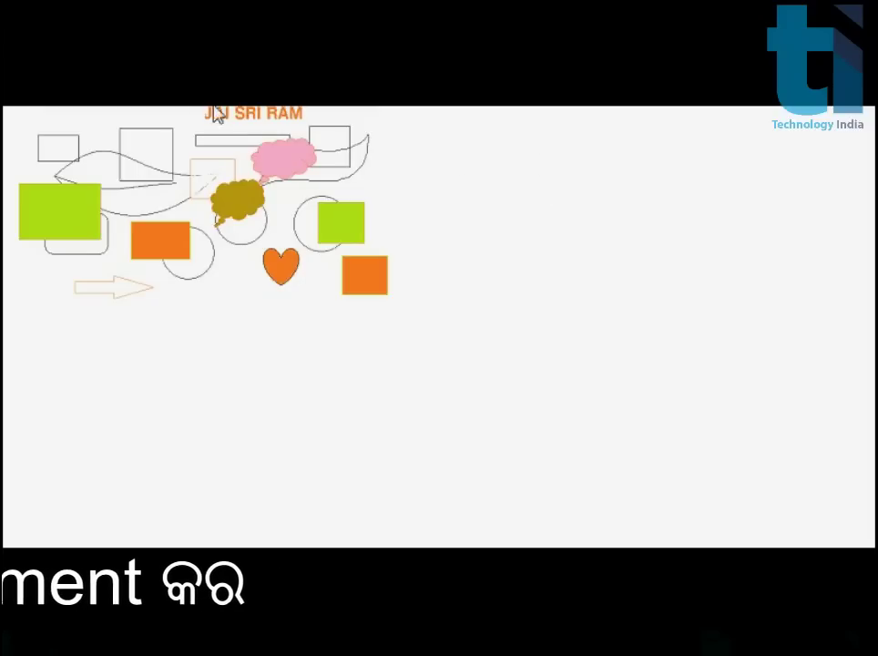
left_click(516, 154)
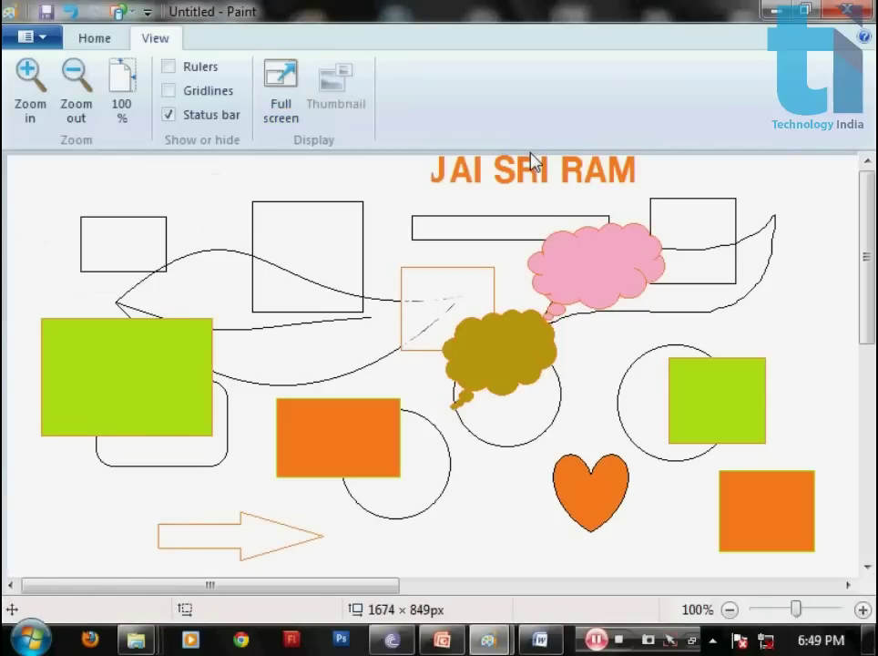
left_click(105, 40)
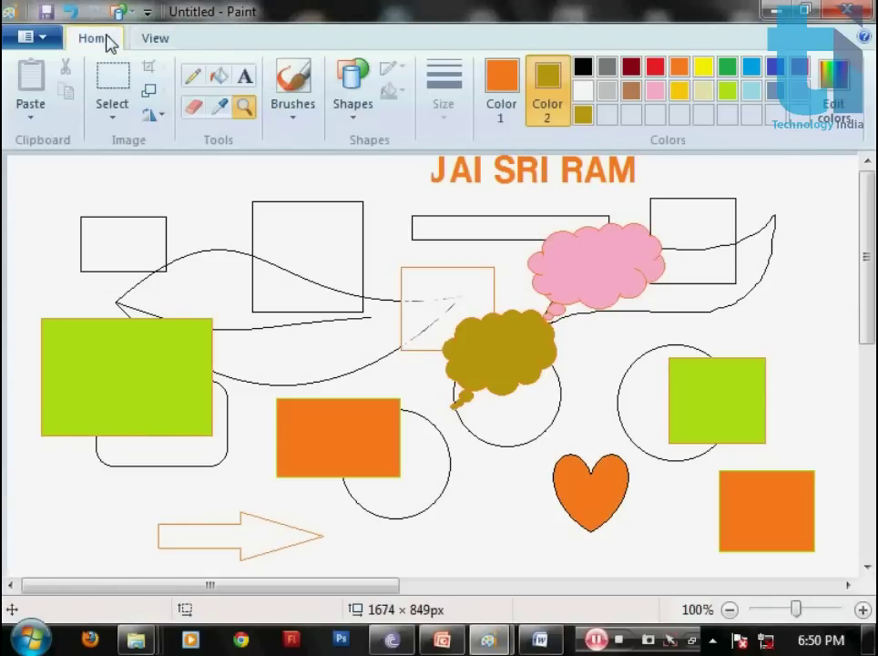